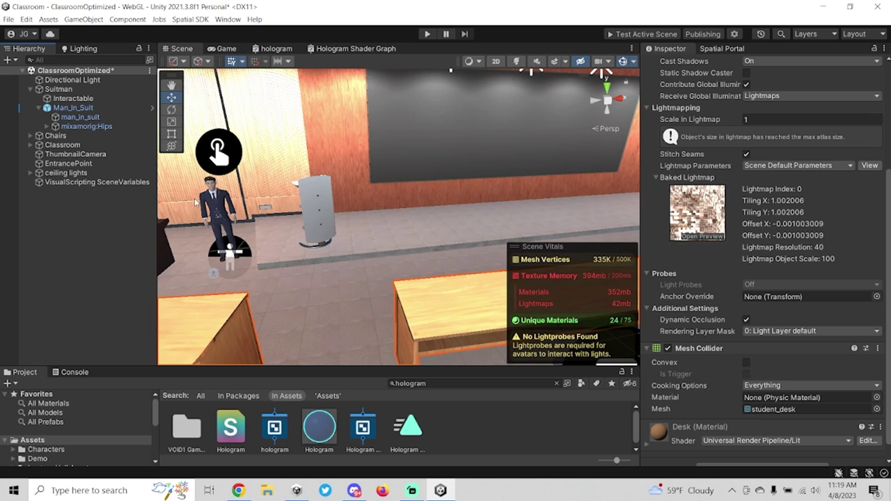
Fly the Scene view toward the classroom desks and suited man, then enlarge the scene and Project panels.
right_click_drag(195, 202, 219, 231)
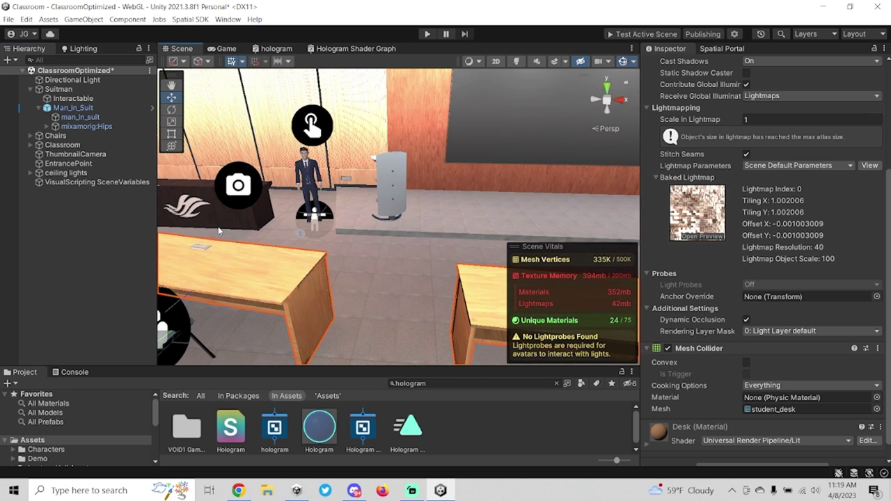
right_click_drag(321, 234, 408, 224)
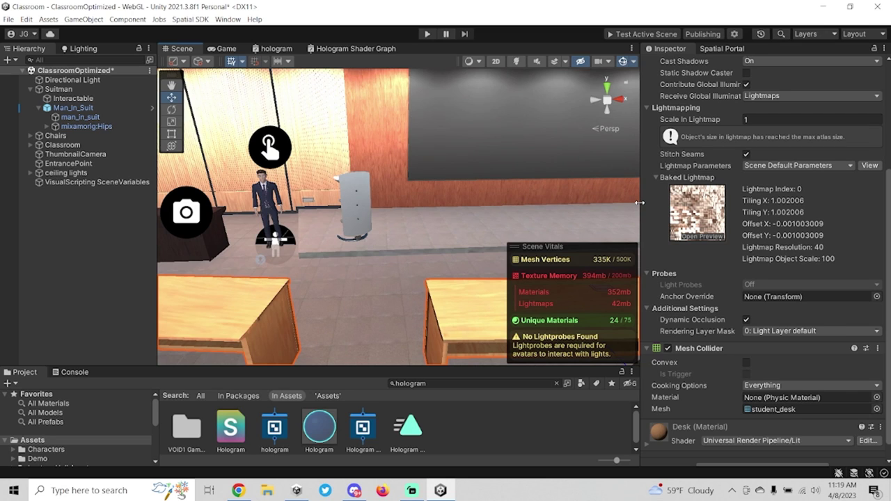
left_click_drag(639, 202, 680, 213)
left_click_drag(462, 363, 501, 320)
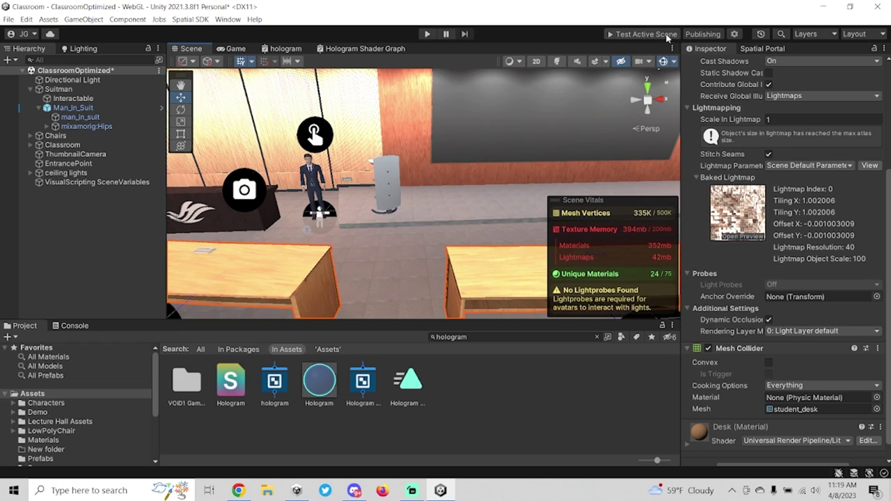
Create a new Avatar Animation package, AvatarAnimation_1, in the Spatial Portal config and bring up Mixamo.
left_click(735, 34)
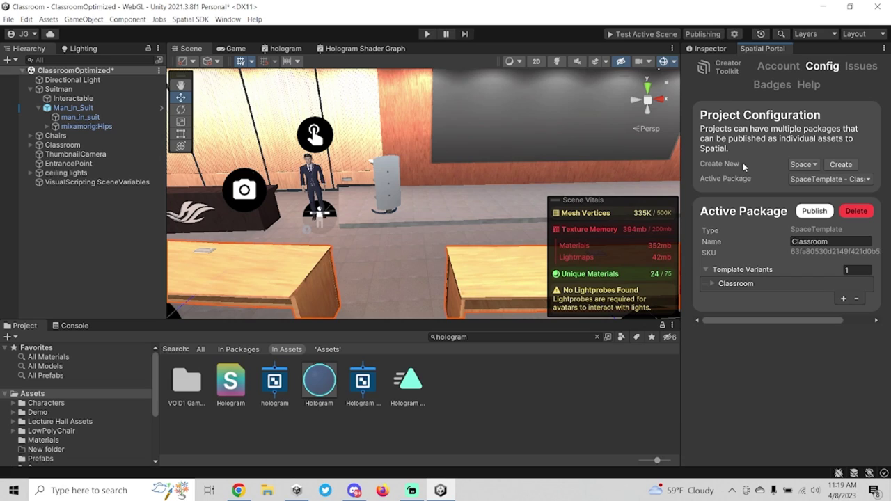
left_click(804, 164)
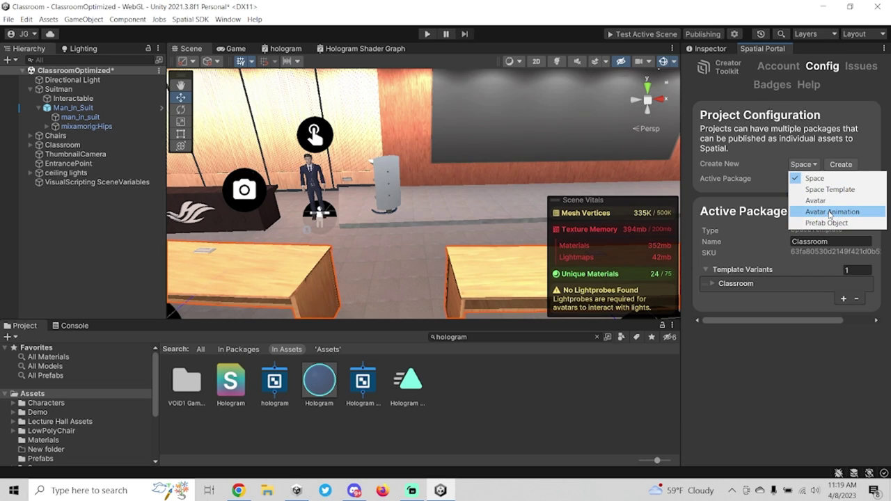
left_click(831, 213)
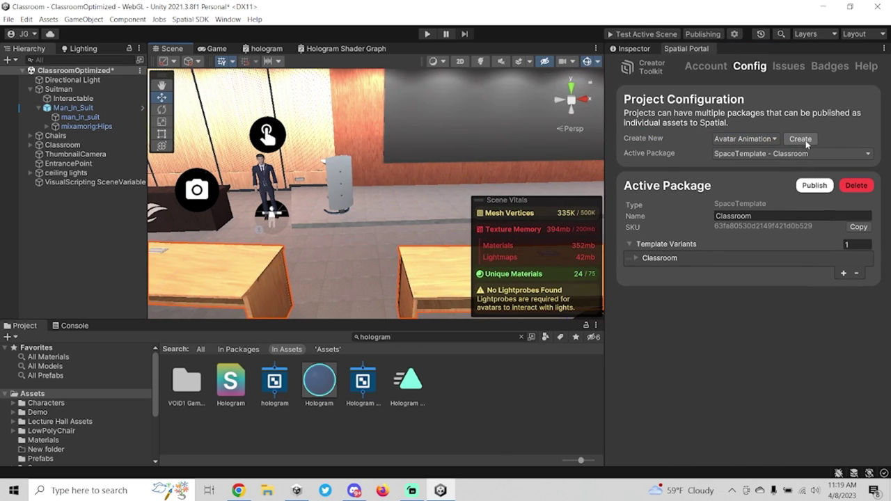
left_click(801, 139)
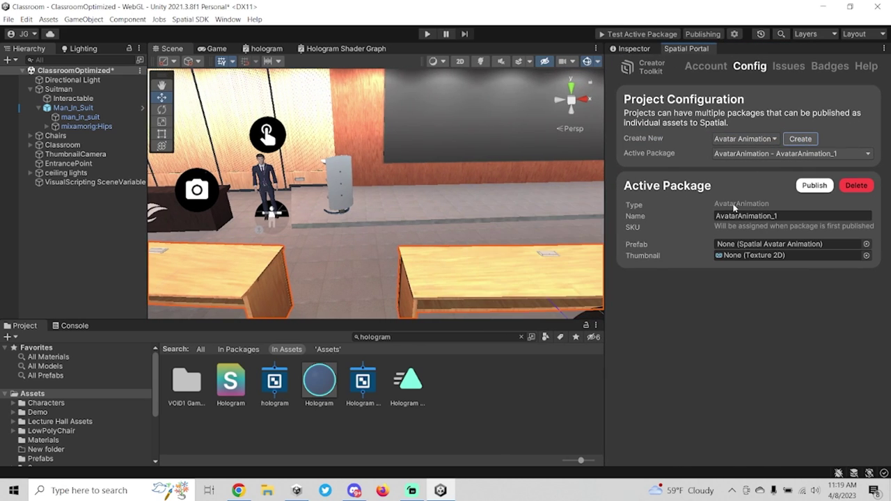
left_click(780, 216)
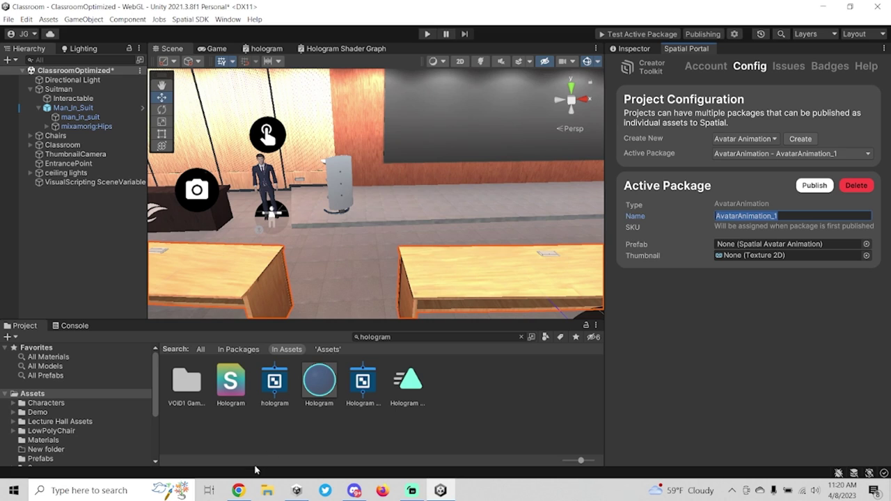
left_click(238, 490)
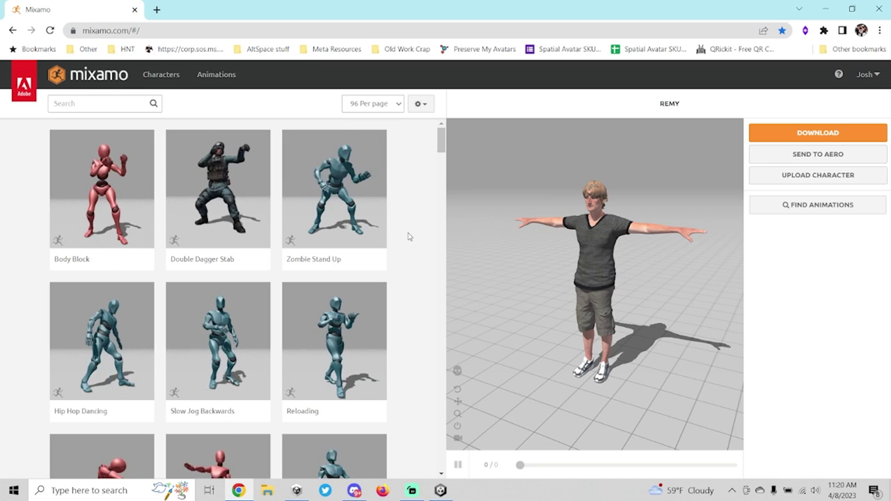
Turn Remy's preview to a frontal view, browse the animation grid, and show the genre filters.
left_click_drag(622, 237, 550, 268)
left_click_drag(536, 223, 567, 241)
left_click_drag(601, 277, 615, 277)
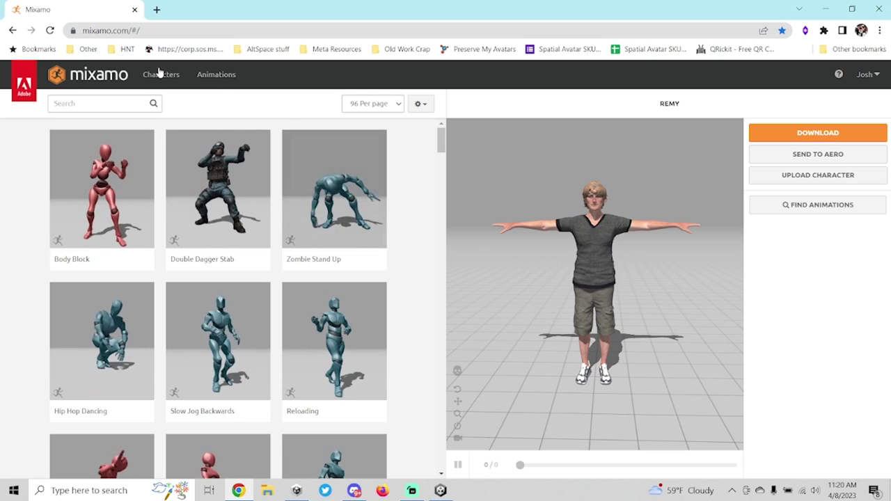
scroll(410, 305, "down", 8)
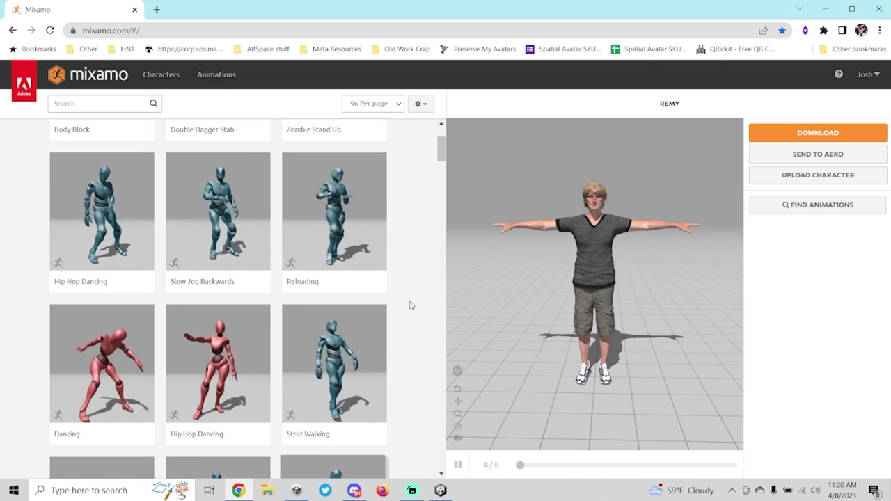
scroll(416, 229, "up", 3)
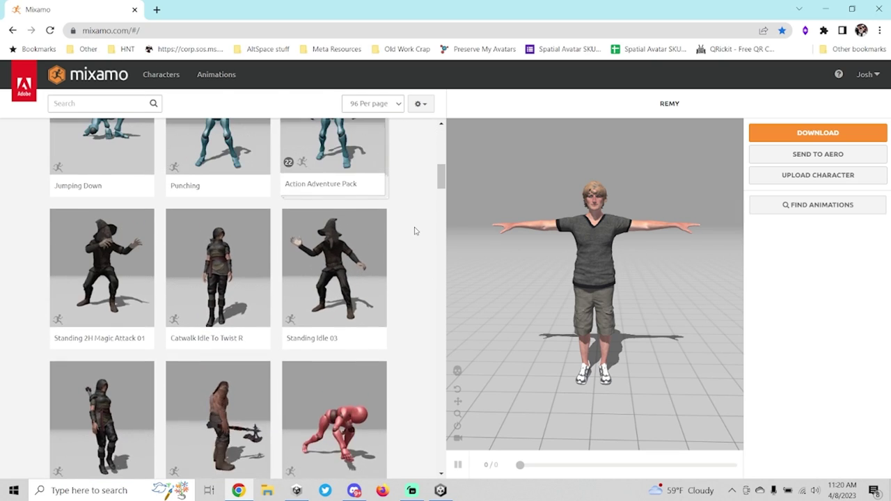
scroll(399, 267, "up", 1)
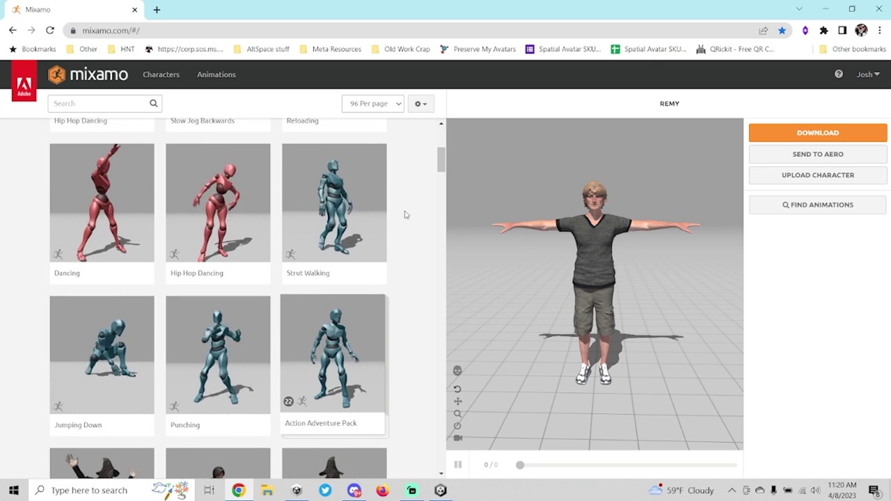
left_click_drag(444, 165, 442, 143)
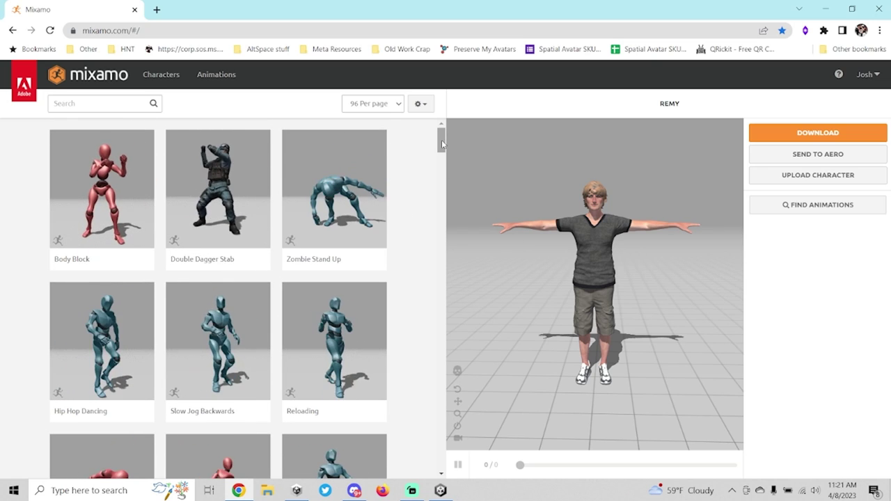
left_click(72, 101)
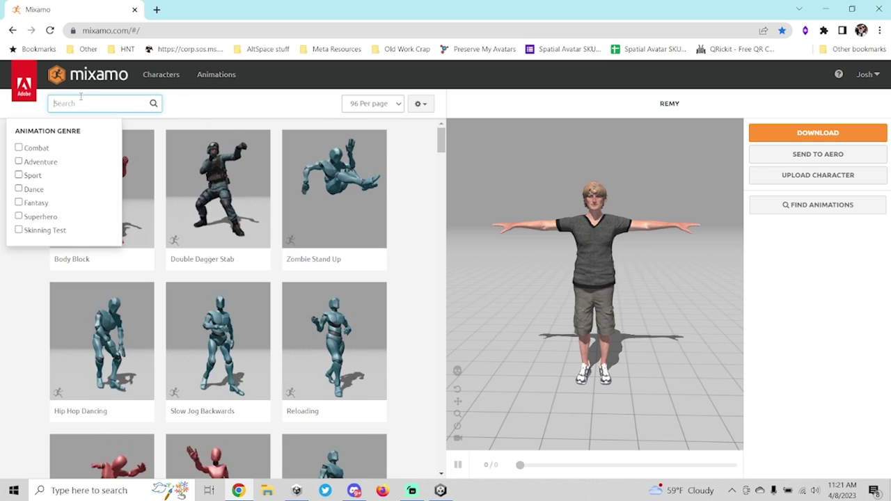
Filter Mixamo animations to the Dance genre and apply House Dancing to Remy.
left_click(34, 191)
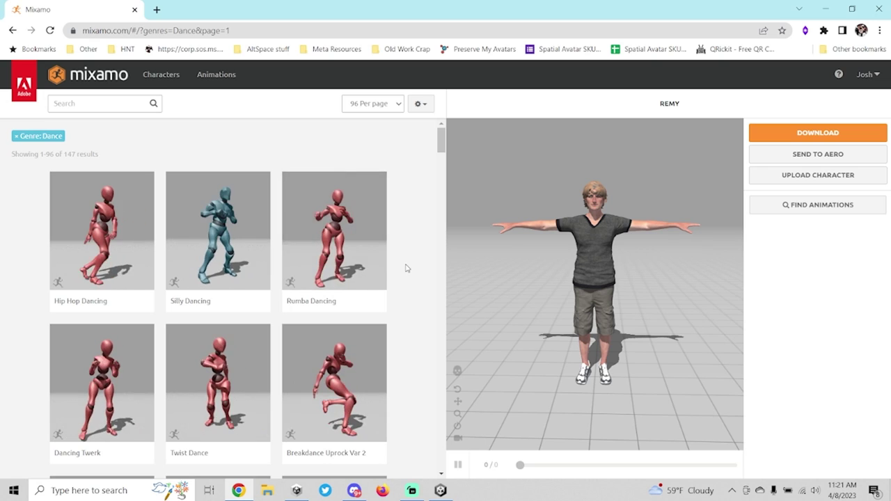
scroll(407, 268, "down", 3)
scroll(406, 268, "down", 3)
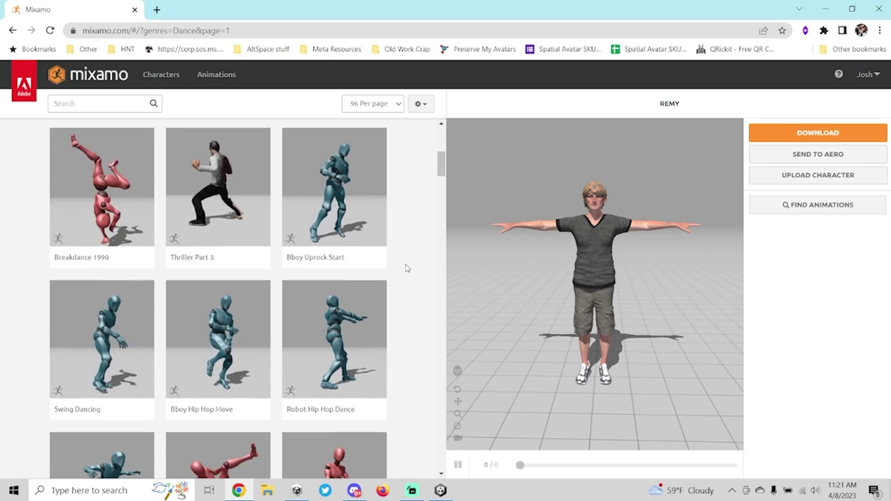
scroll(378, 258, "down", 3)
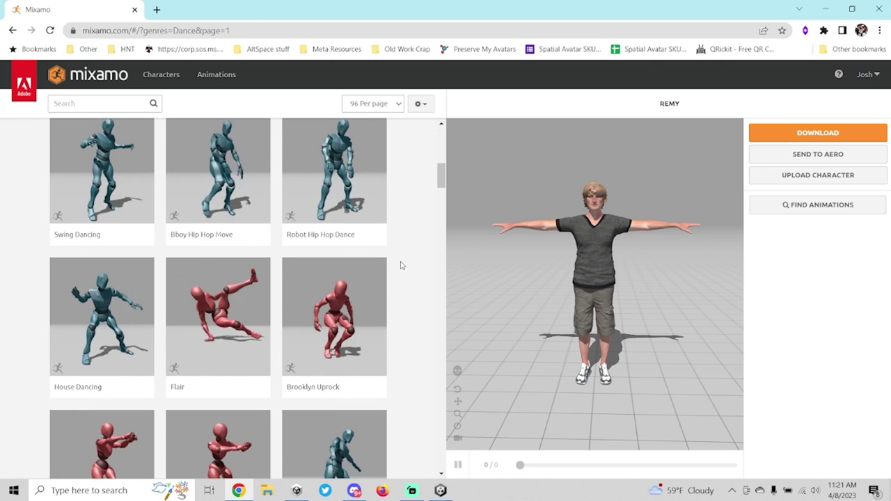
left_click(244, 277)
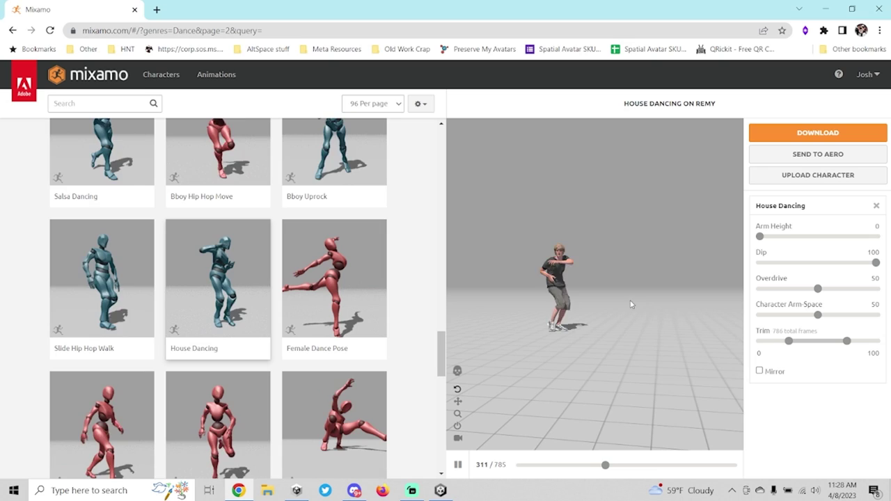
Download House Dancing as FBX Binary with skin at 30 fps and no keyframe reduction.
left_click(819, 135)
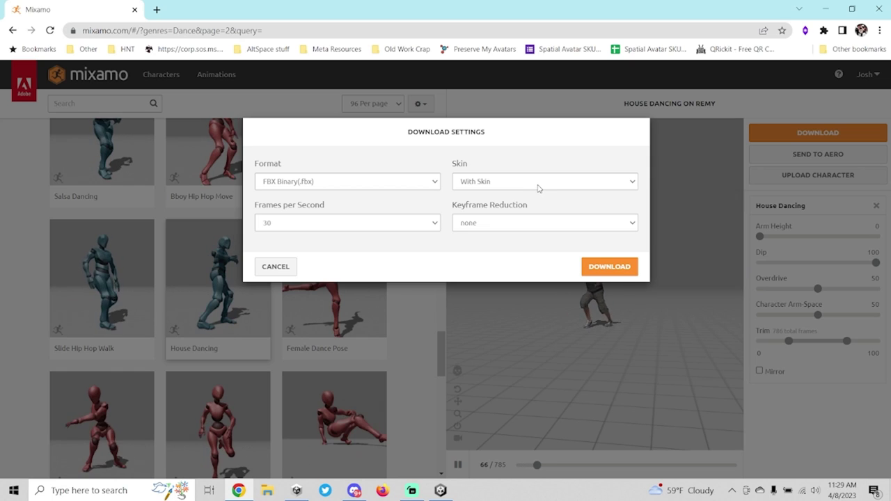
left_click(540, 184)
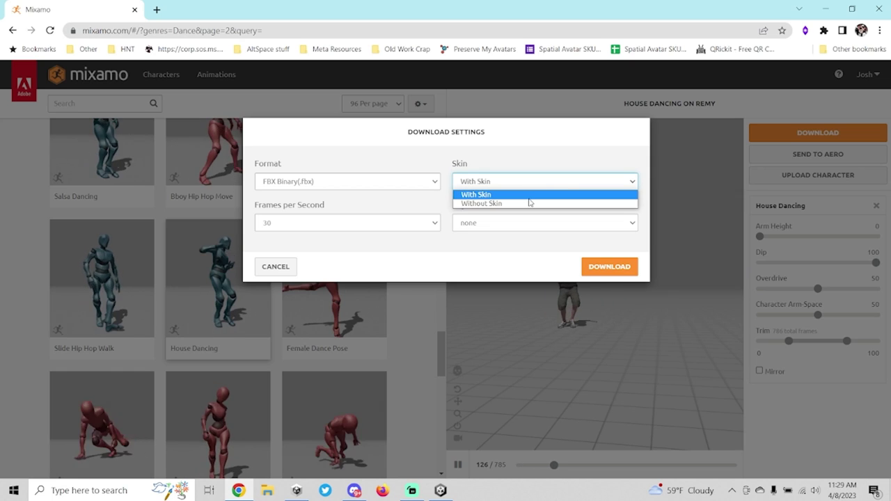
left_click(531, 195)
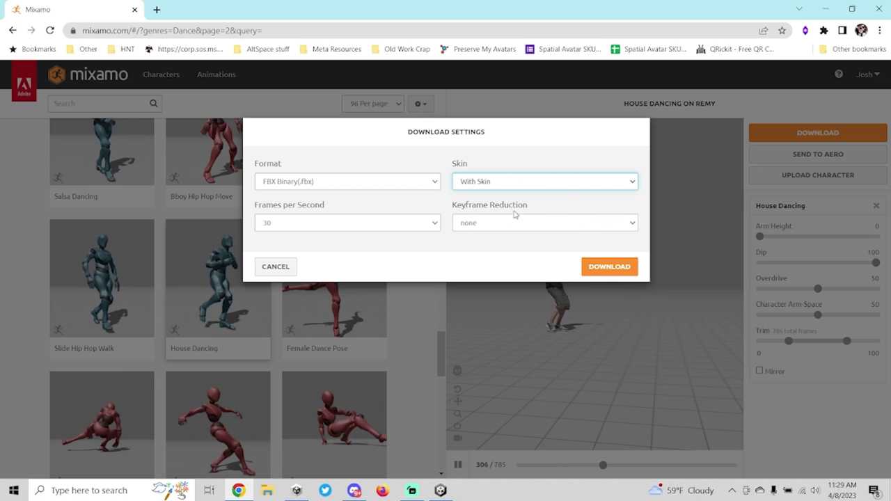
left_click(598, 266)
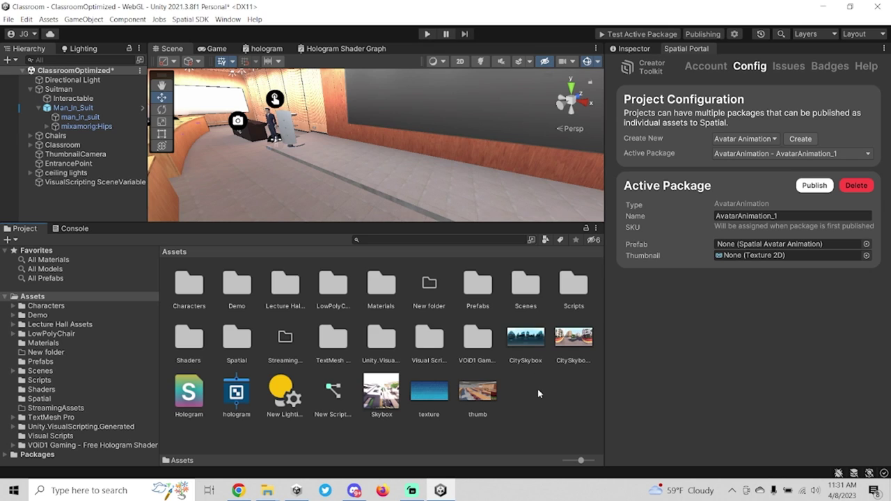
Paste the House Dancing FBX file into the project's Assets folder through the file browser.
right_click(517, 397)
left_click(540, 137)
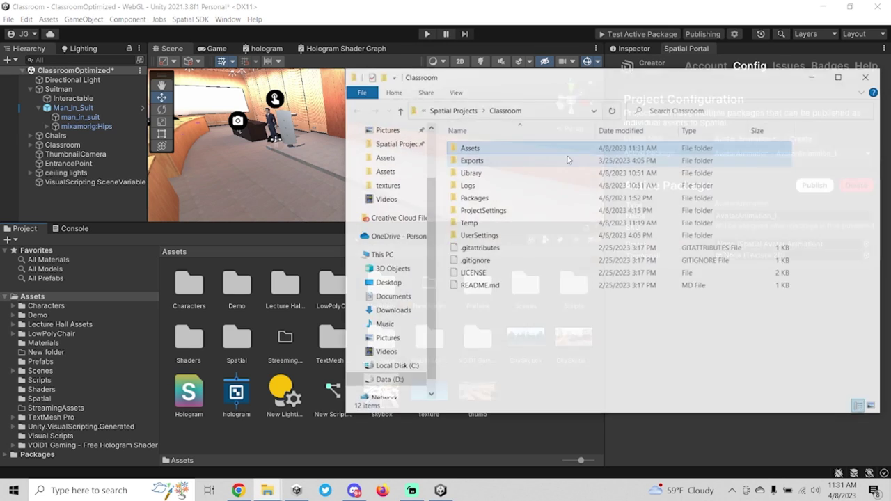
double_click(489, 148)
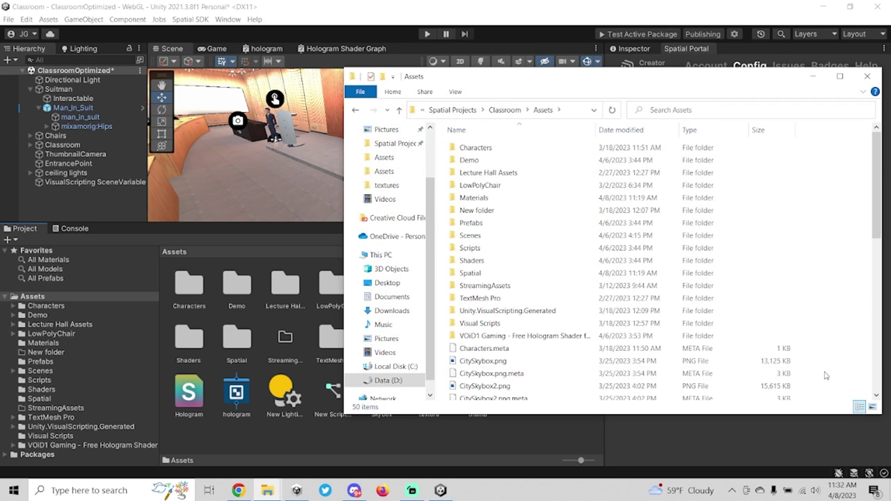
right_click(759, 190)
left_click(782, 272)
left_click(867, 76)
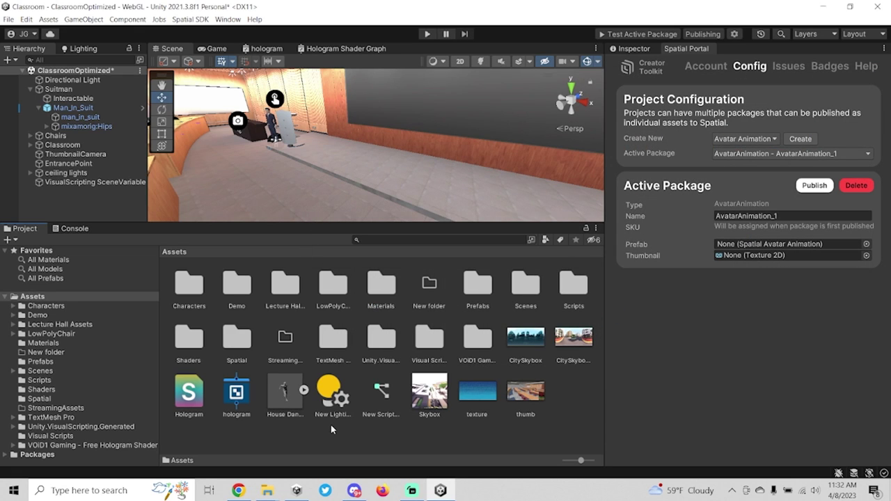
Create a new folder named Animations in Assets and open it.
right_click(332, 426)
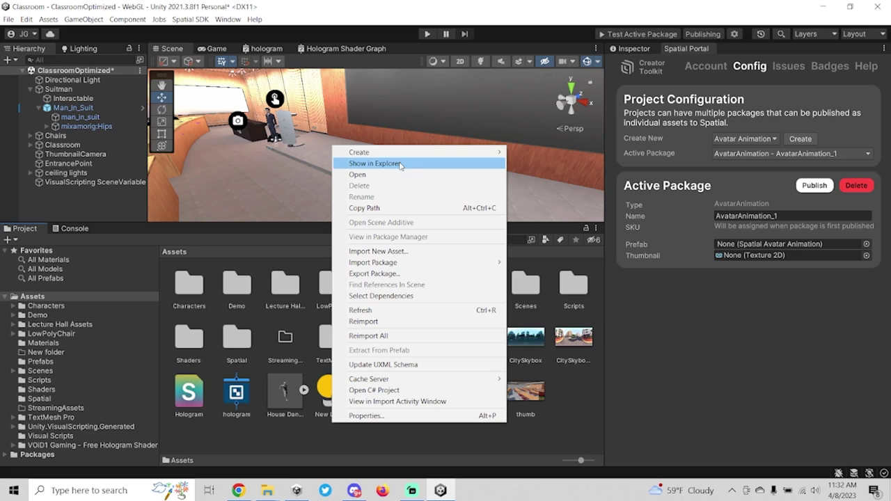
mouse_move(403, 153)
left_click(587, 18)
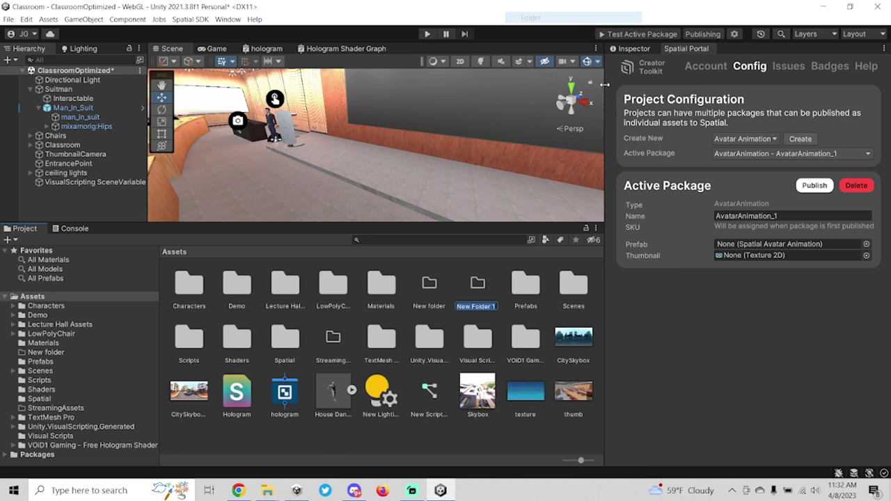
type("An")
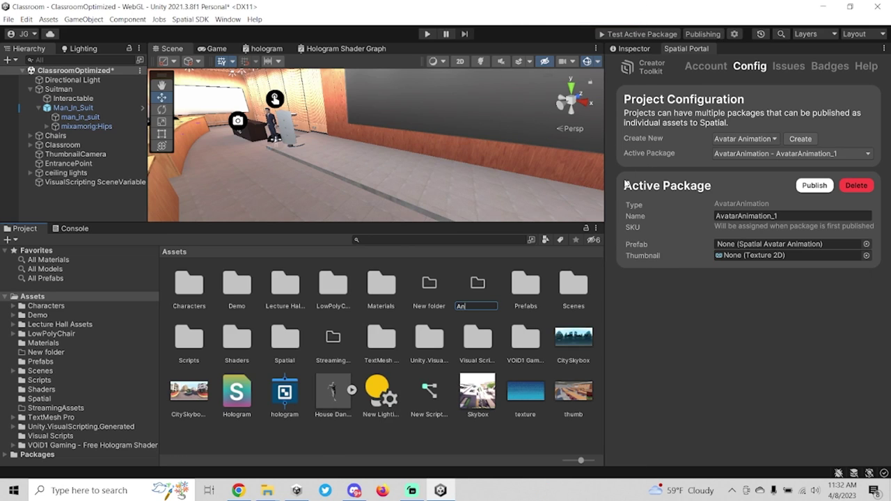
type("imations")
key("Return")
key("Return")
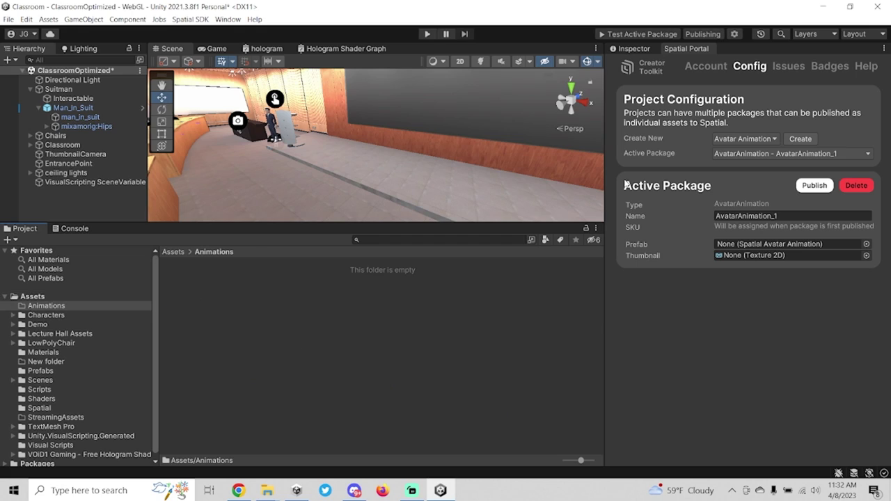
left_click(172, 252)
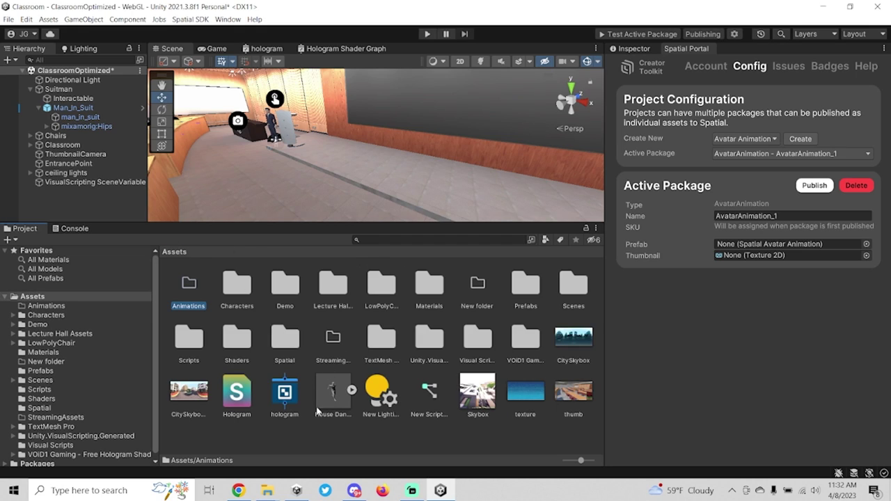
left_click(195, 291)
double_click(198, 295)
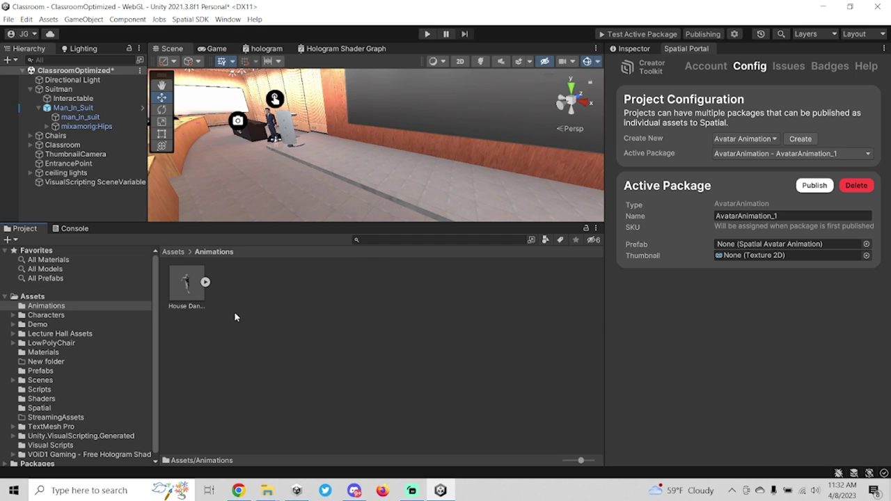
Expand the House Dance asset's sub-assets and select its mixamo animation clip.
left_click(205, 283)
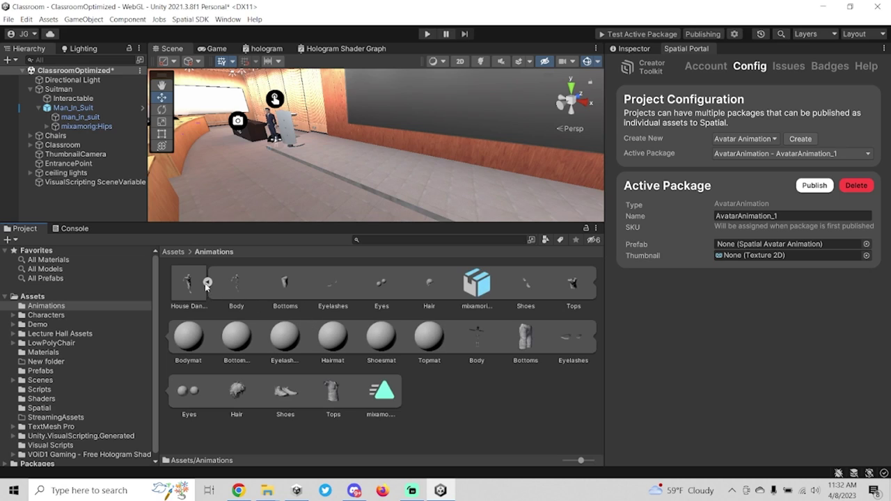
left_click(206, 283)
left_click(205, 282)
left_click(381, 396)
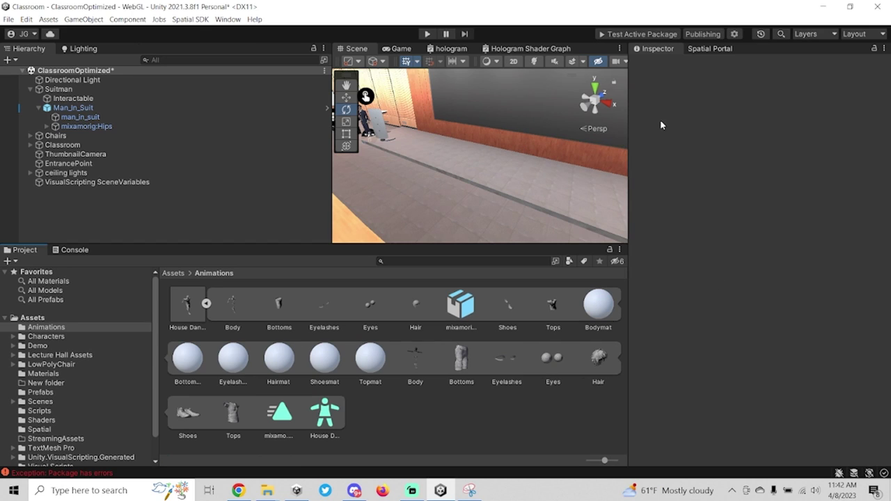
Create a new empty GameObject in the Hierarchy and select it.
right_click(114, 208)
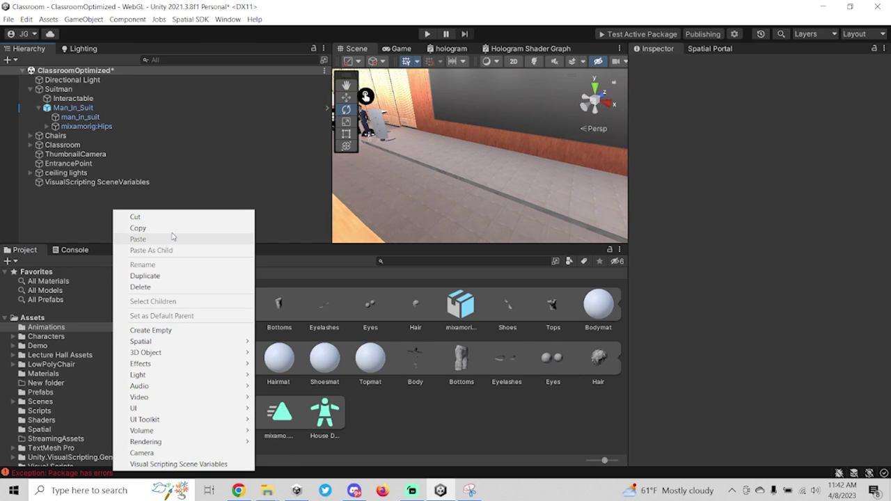
left_click(151, 330)
left_click(100, 198)
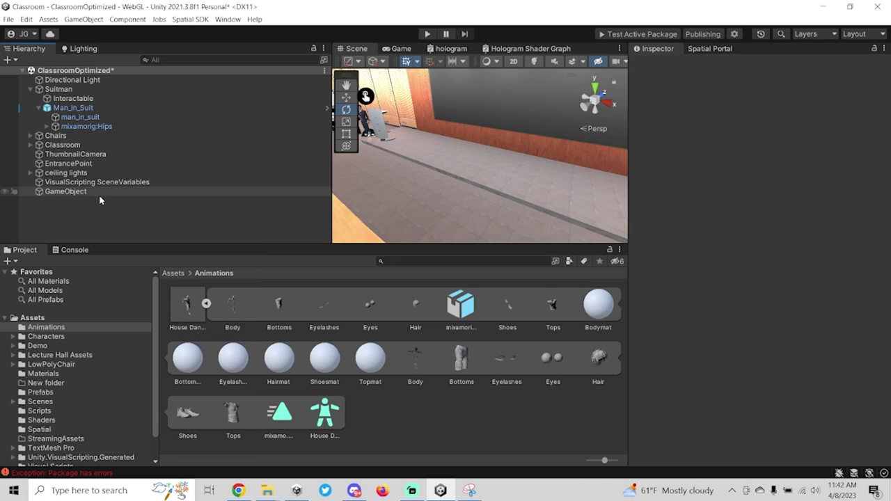
left_click(91, 190)
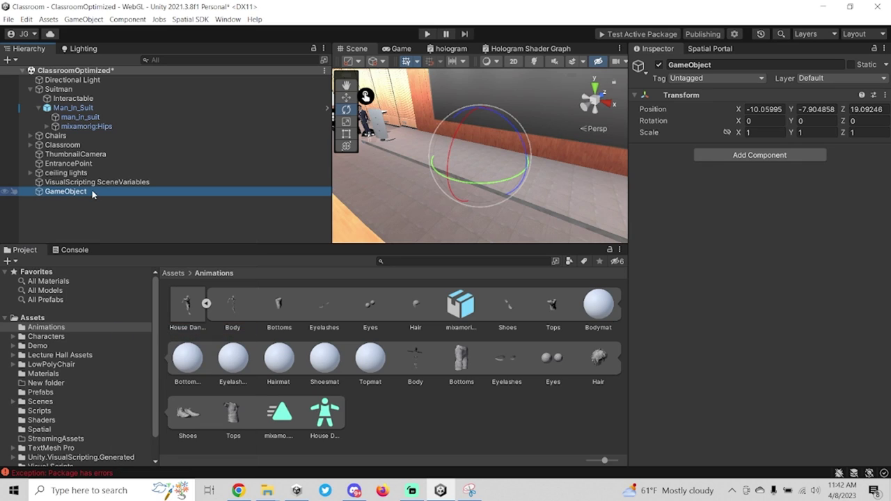
Add a Spatial Avatar Animation component to the GameObject and select the mixamo.com clip.
right_click(238, 191)
left_click(786, 174)
left_click(783, 157)
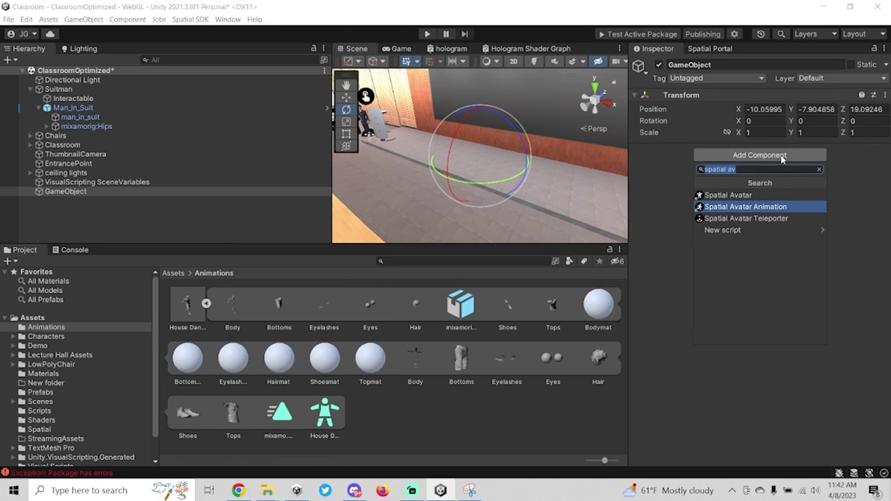
left_click(784, 209)
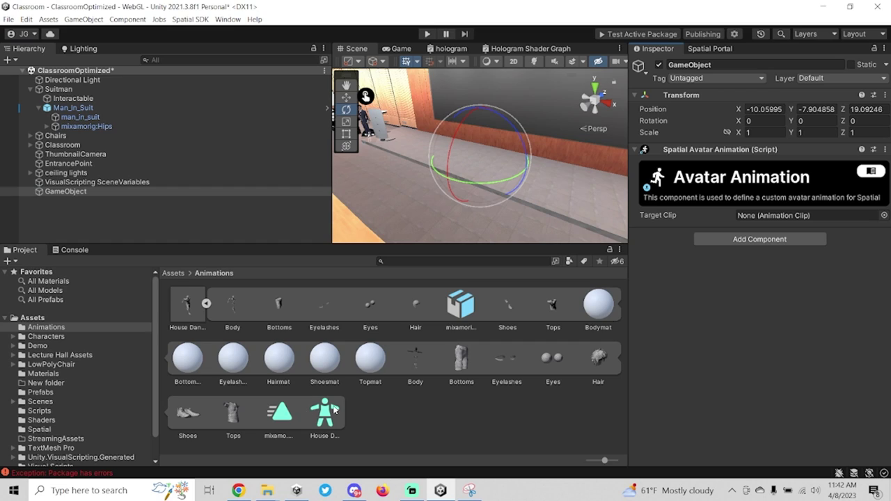
left_click(285, 419)
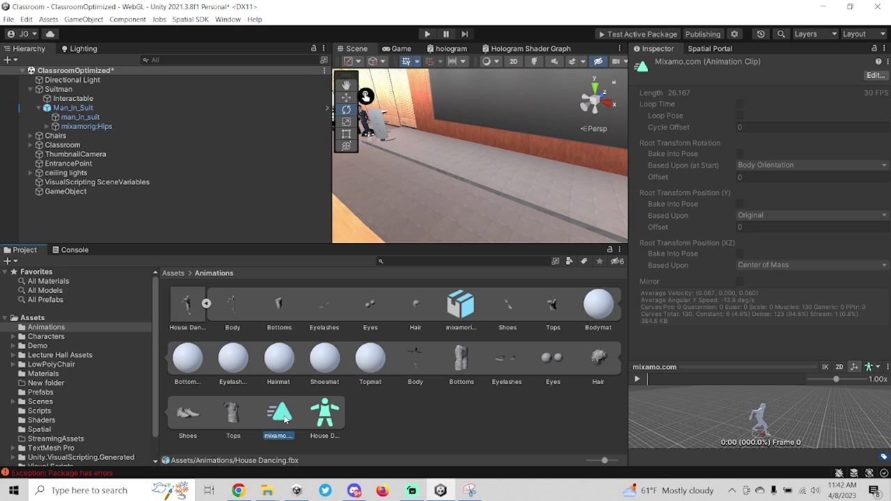
Duplicate the mixamo.com clip and name the copy HouseDance.
key("ctrl+d")
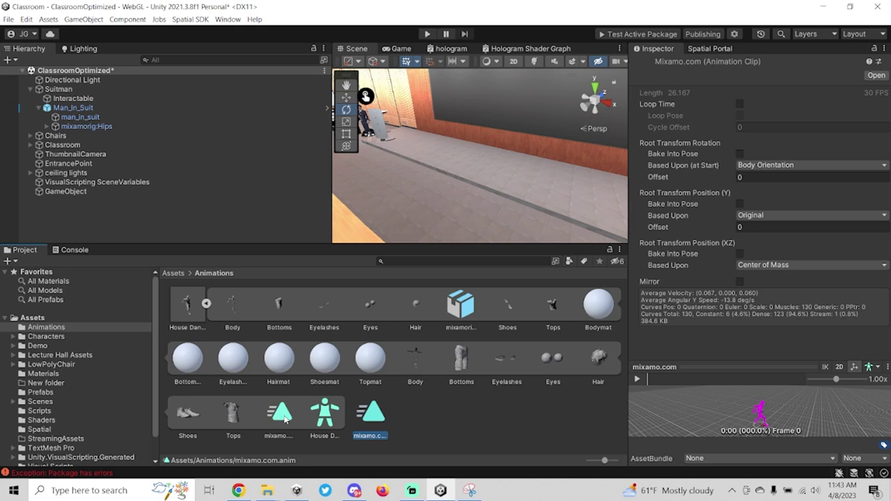
left_click(378, 438)
type("HouseDance")
key("Return")
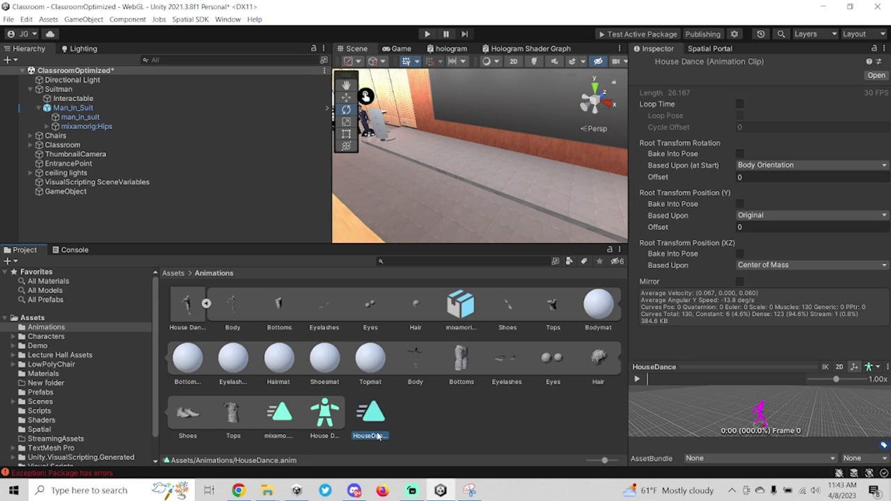
Rename the new GameObject in the Hierarchy to HouseDance.
left_click(66, 192)
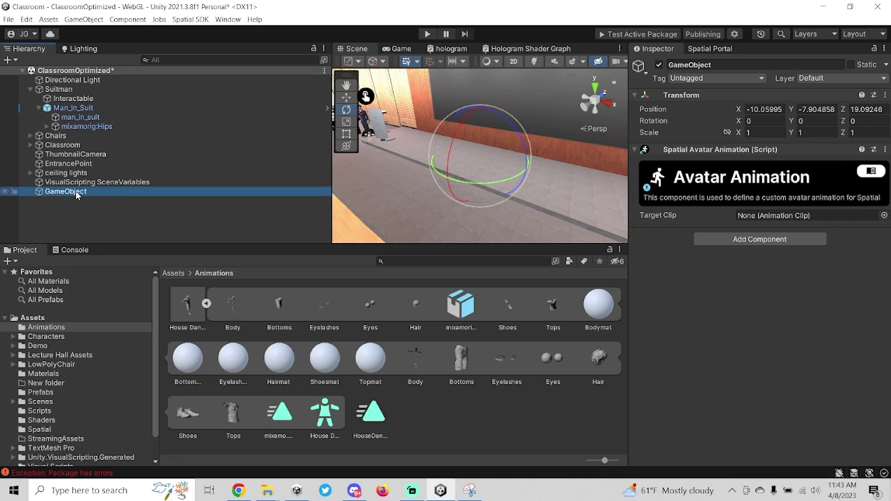
left_click(77, 194)
type("Hou")
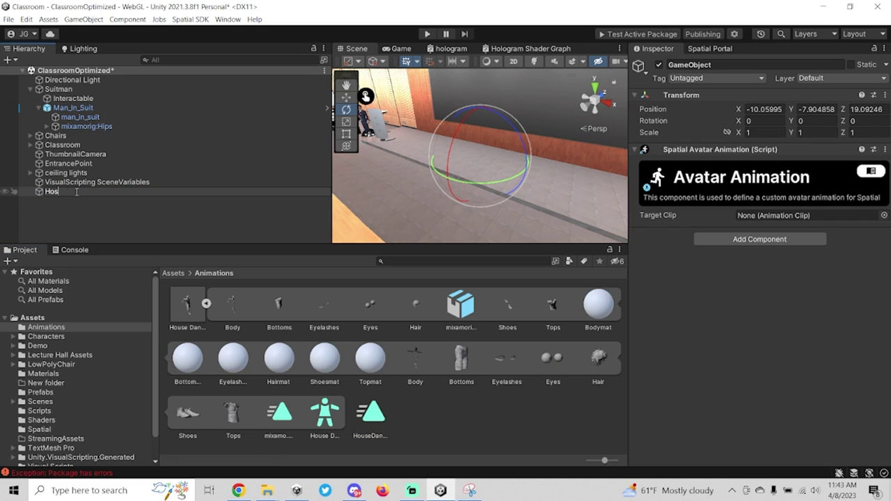
type("seDance")
key("Return")
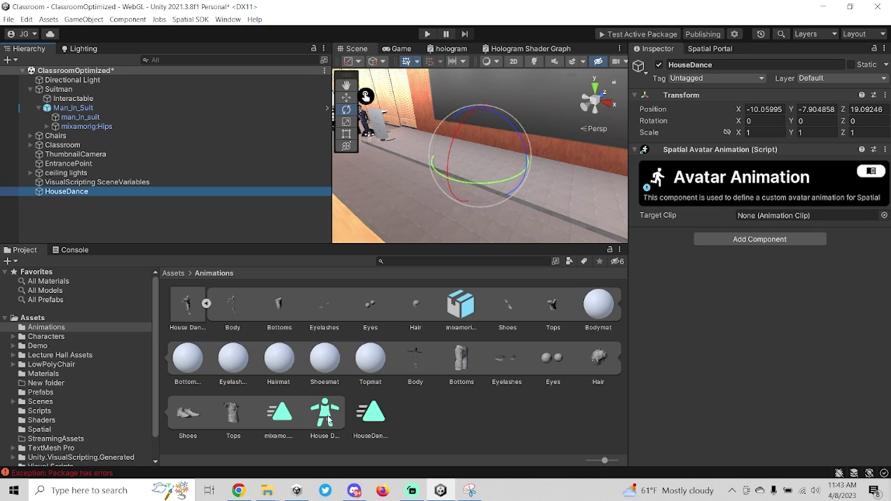
Set HouseDance as Target Clip, save the object as a prefab in Animations, and assign it as the package prefab.
left_click_drag(371, 415, 777, 220)
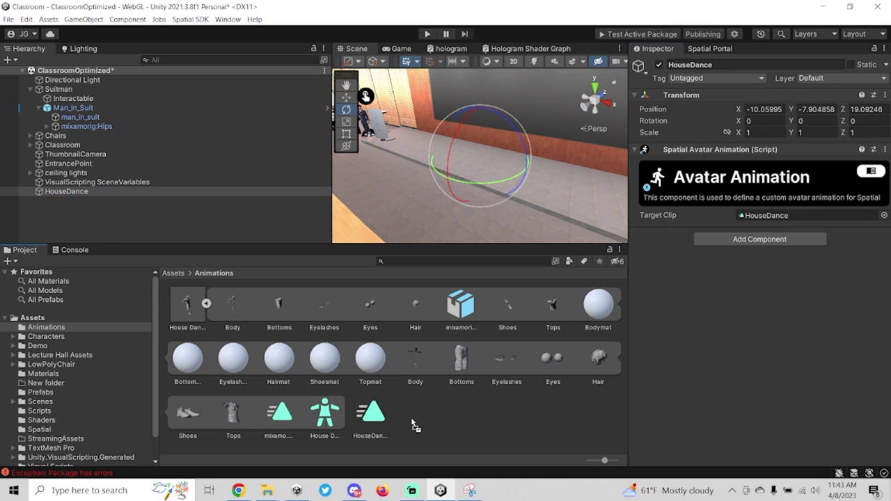
left_click_drag(415, 425, 423, 427)
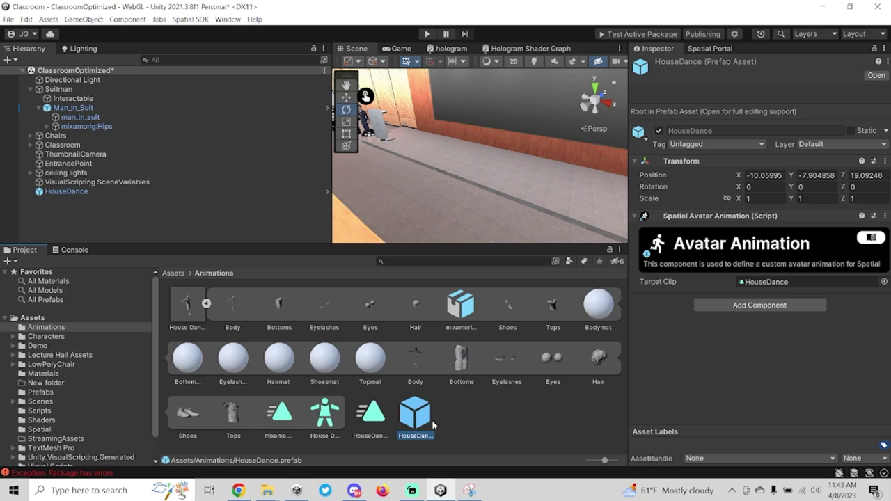
left_click(734, 34)
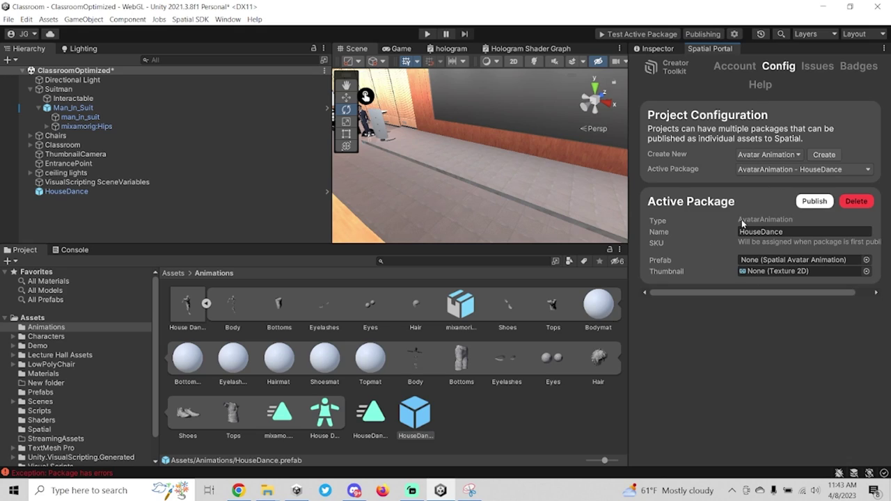
left_click_drag(415, 414, 768, 262)
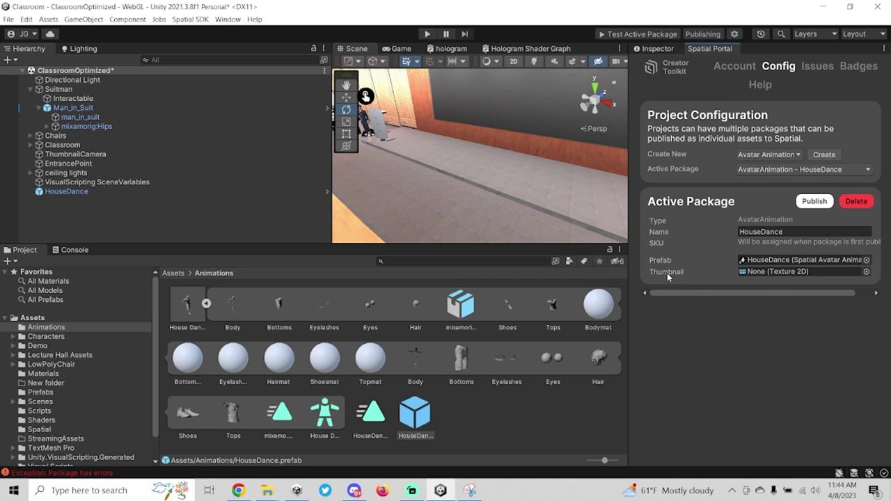
Capture a Snipping Tool snip of the dancing character in the Mixamo preview.
left_click(238, 490)
left_click(472, 491)
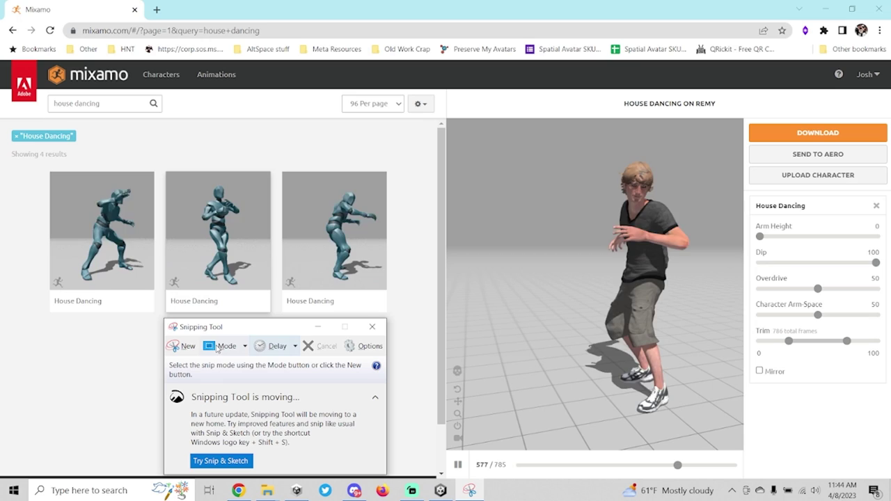
left_click(183, 346)
left_click_drag(511, 156, 740, 418)
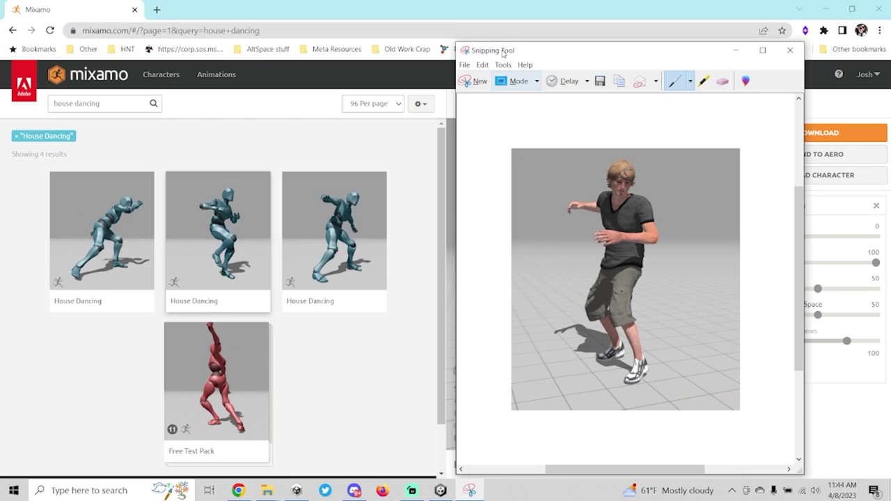
Save the snip as HouseDance PNG in Assets/Animations and close Snipping Tool.
left_click(465, 65)
left_click(480, 92)
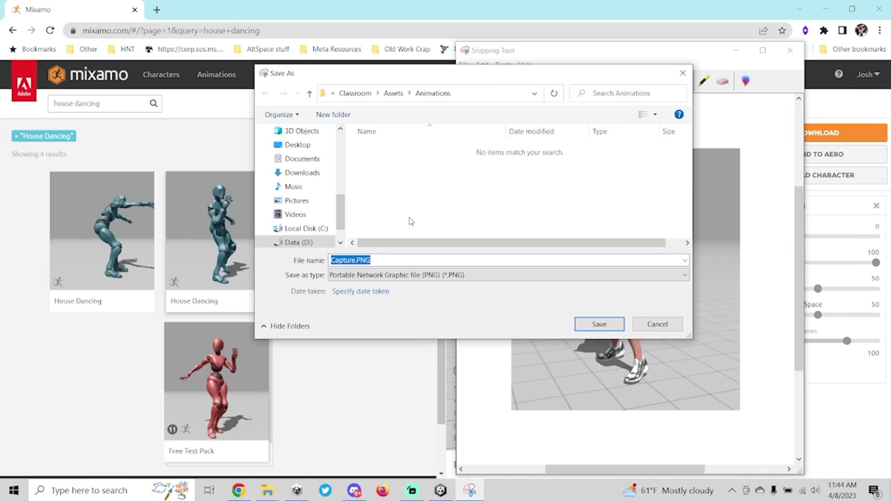
type("HouseDance")
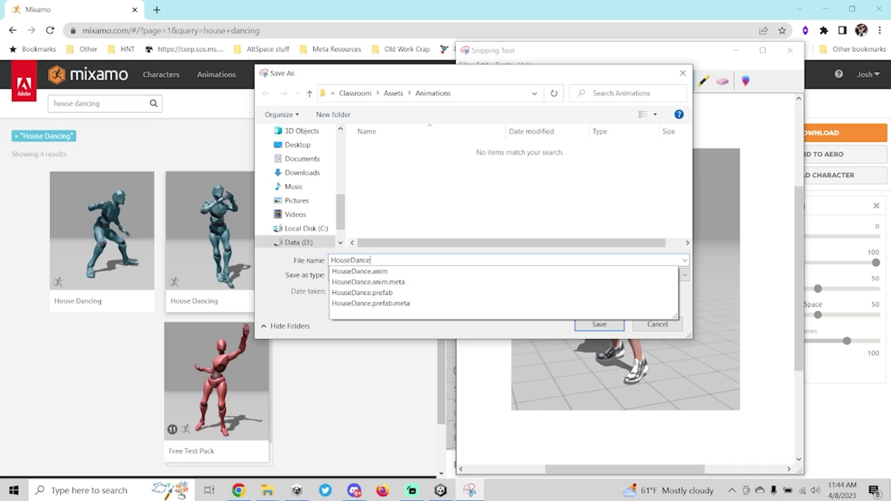
key("Return")
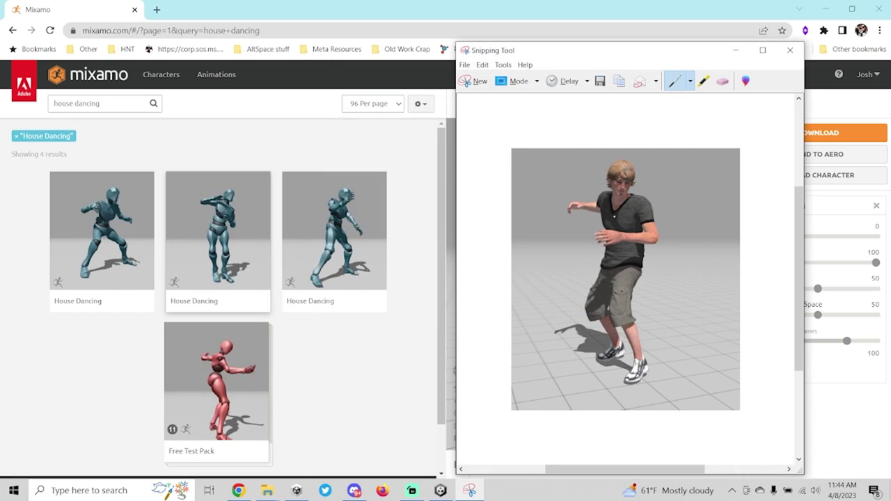
left_click(790, 50)
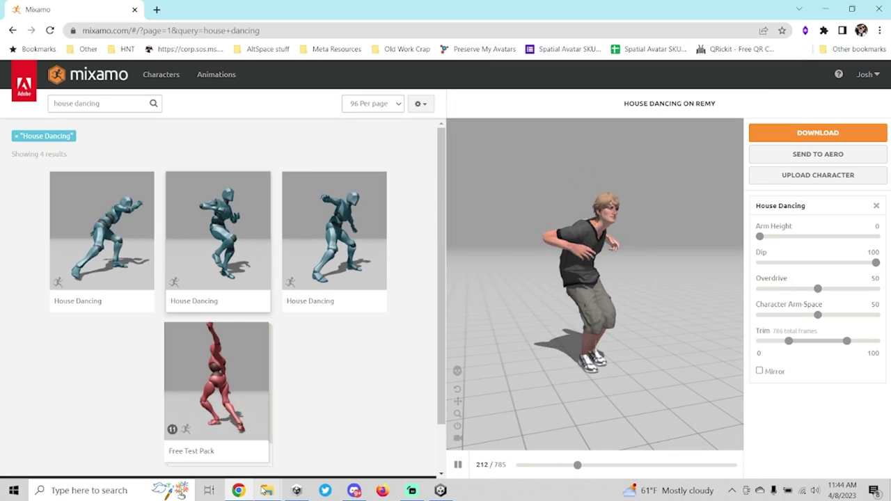
Open HouseDance.PNG from the project's Animations folder in Paint.
mouse_move(267, 488)
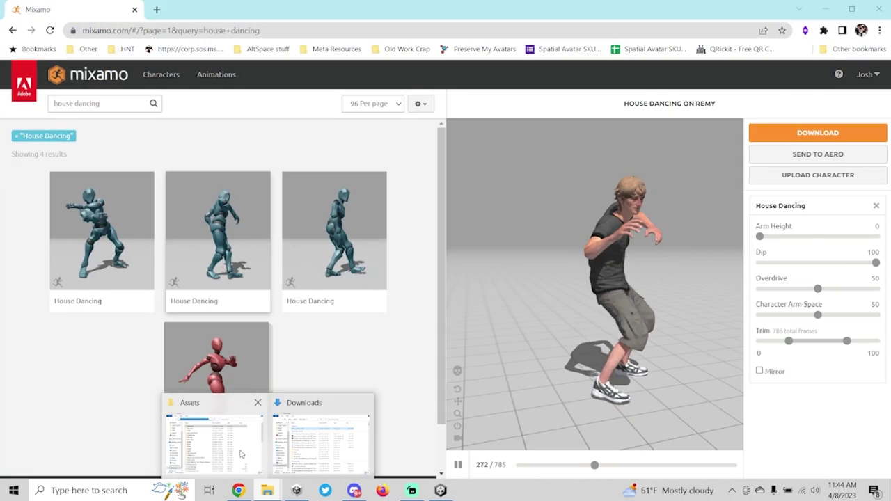
left_click(212, 439)
double_click(477, 104)
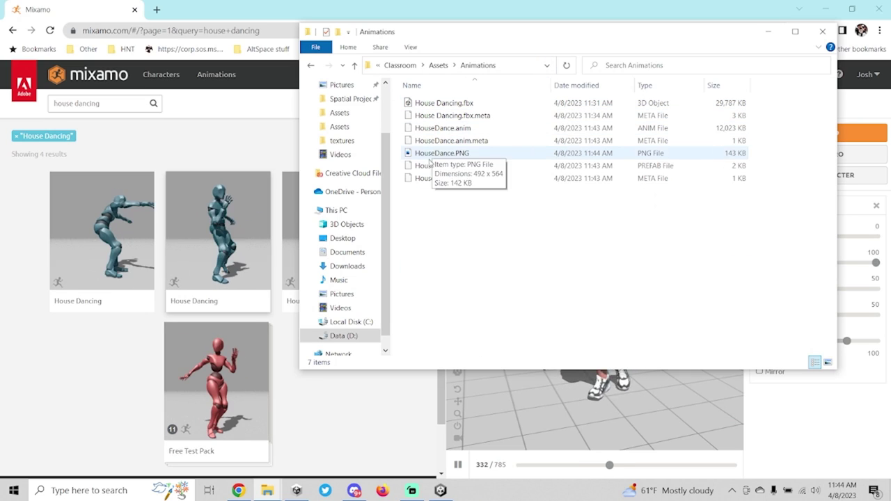
left_click(445, 154)
right_click(451, 155)
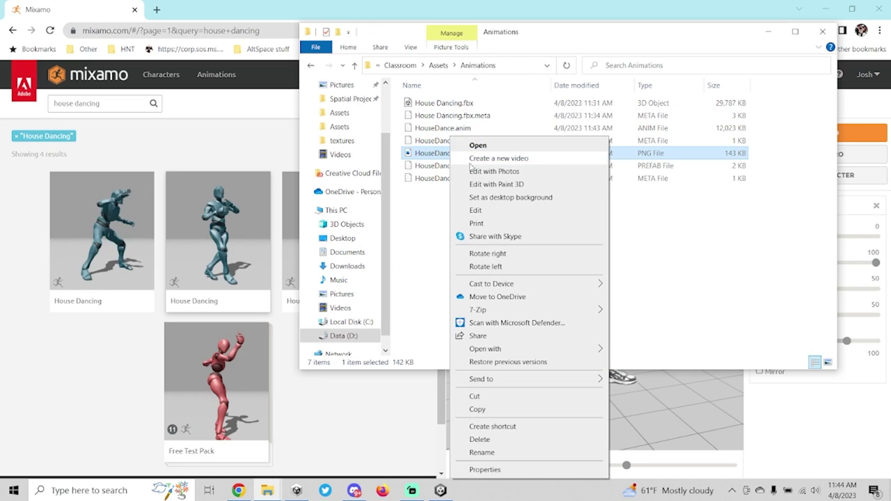
left_click(481, 209)
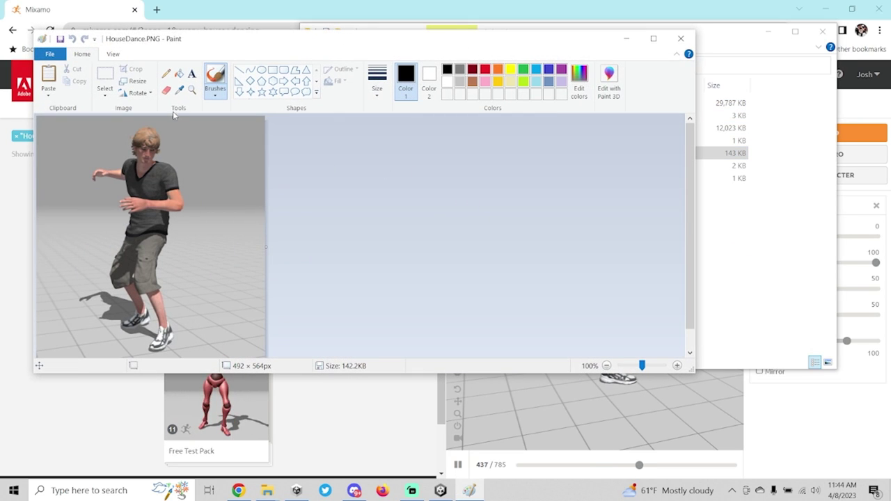
Resize the image to 1024 × 1024 pixels with aspect ratio unlocked.
left_click(137, 81)
left_click(151, 130)
left_click(72, 200)
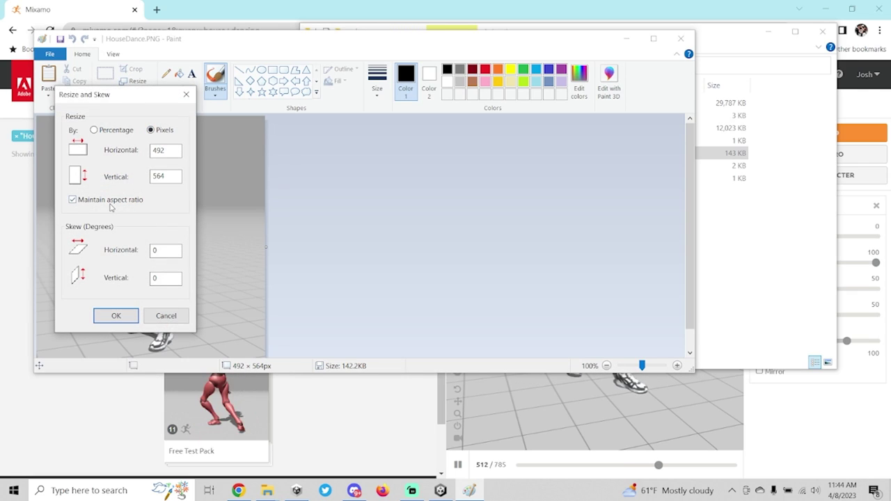
double_click(158, 150)
type("1024")
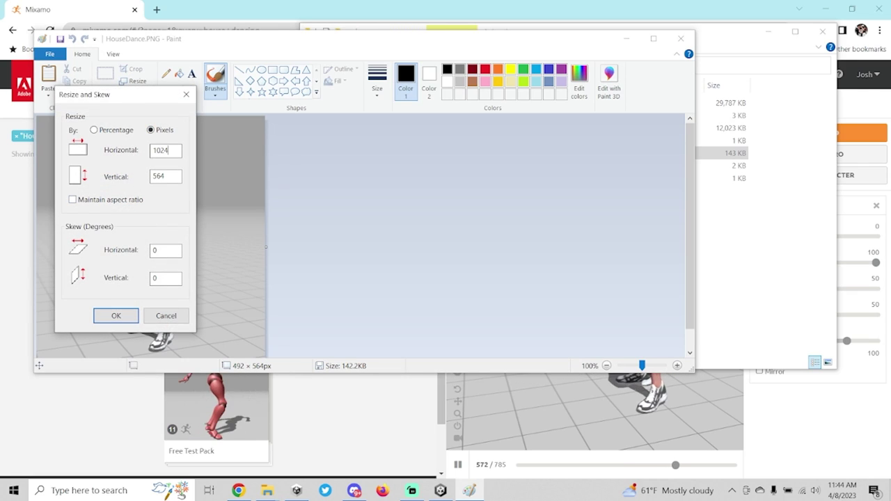
key("Tab")
type("1024")
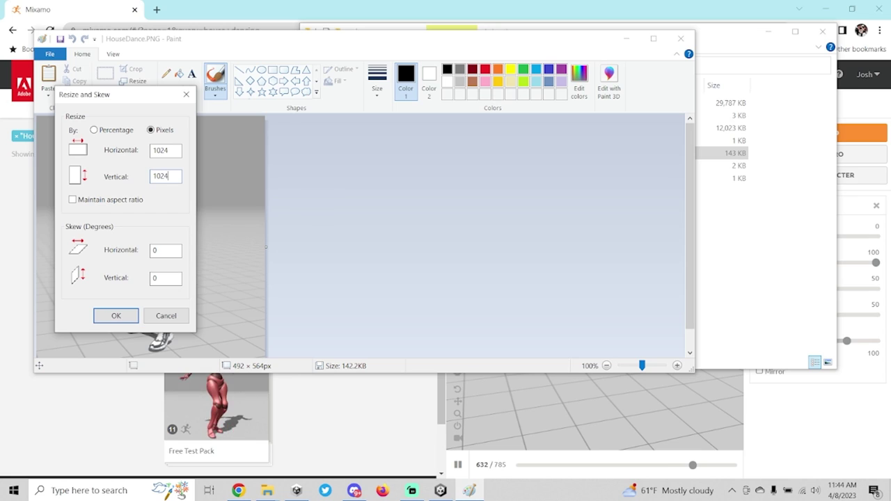
left_click(112, 315)
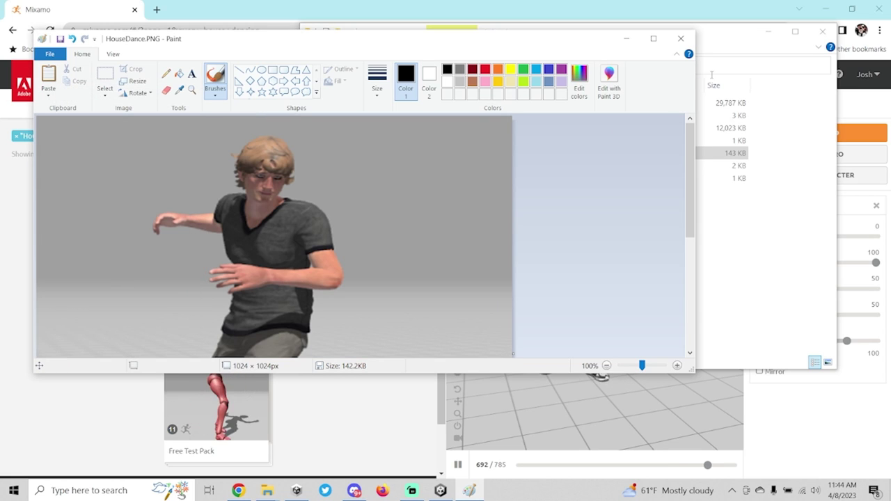
Close Paint saving the resized image, and close the folder window.
left_click(680, 39)
left_click(336, 224)
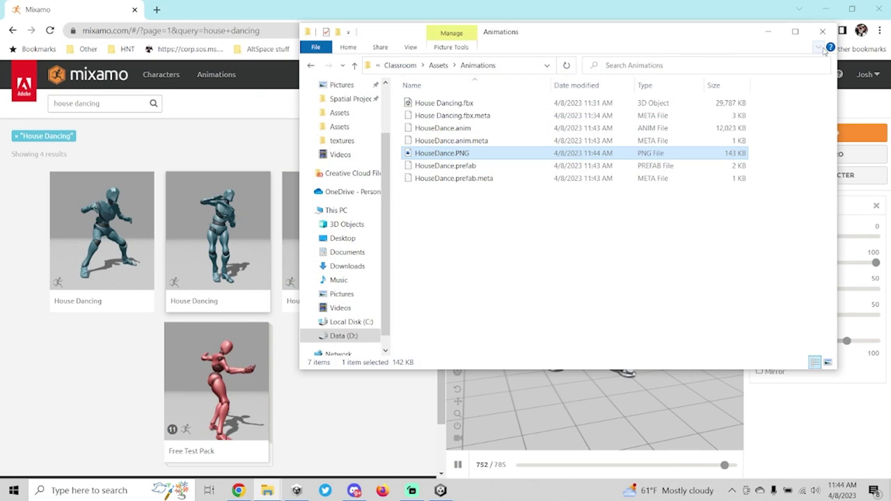
left_click(425, 418)
Set HouseDance.PNG as the package thumbnail and upload a test build to the Spatial sandbox.
left_click(440, 490)
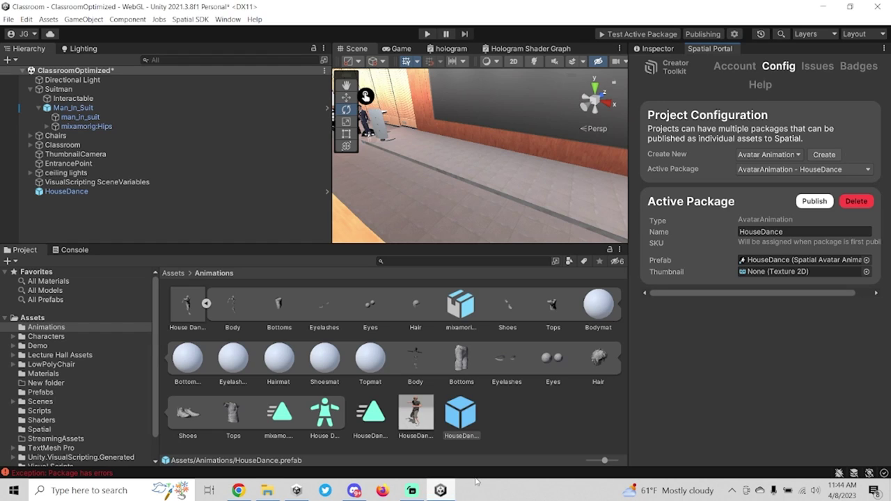
left_click_drag(431, 419, 759, 273)
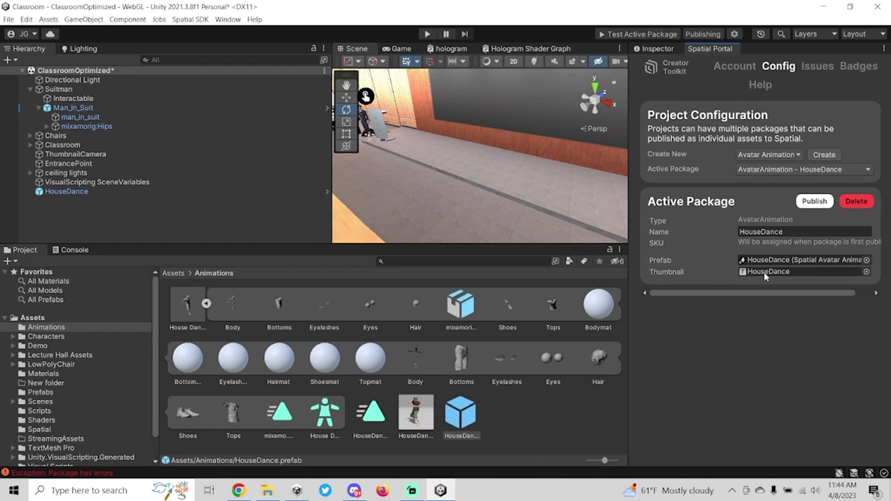
left_click(628, 34)
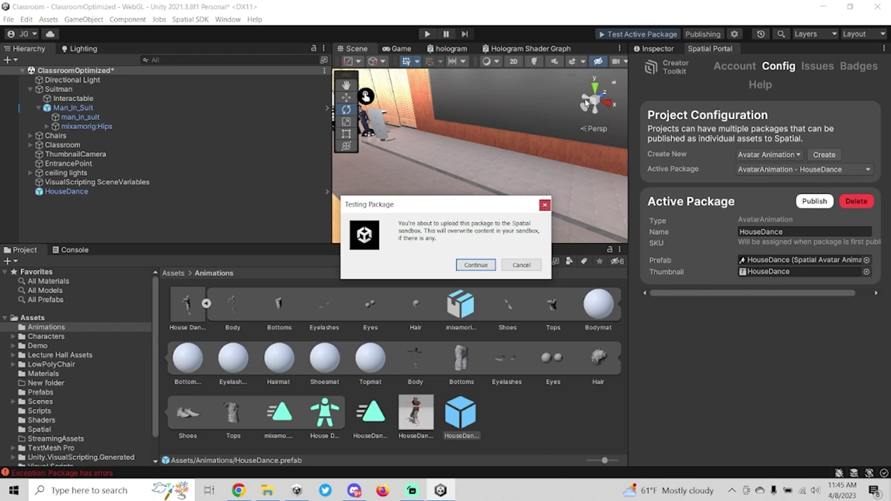
left_click(484, 263)
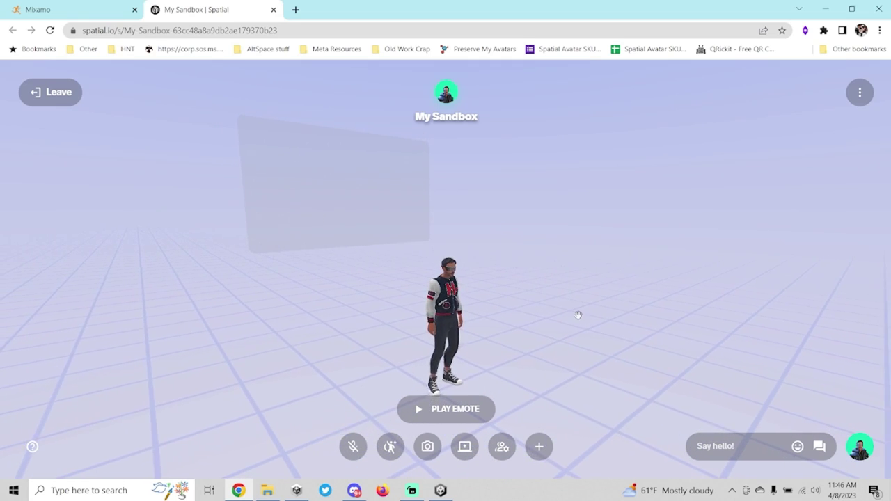
Play the HouseDance test emote on the avatar in My Sandbox.
left_click_drag(577, 315, 545, 314)
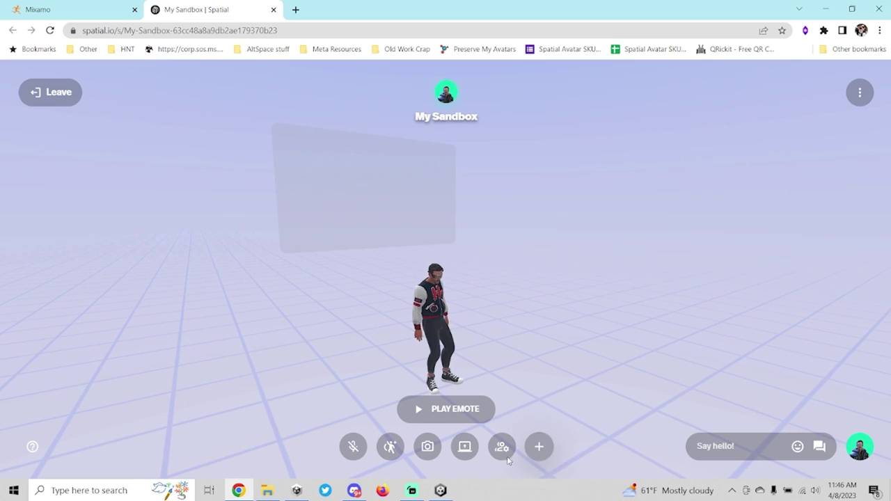
left_click(391, 449)
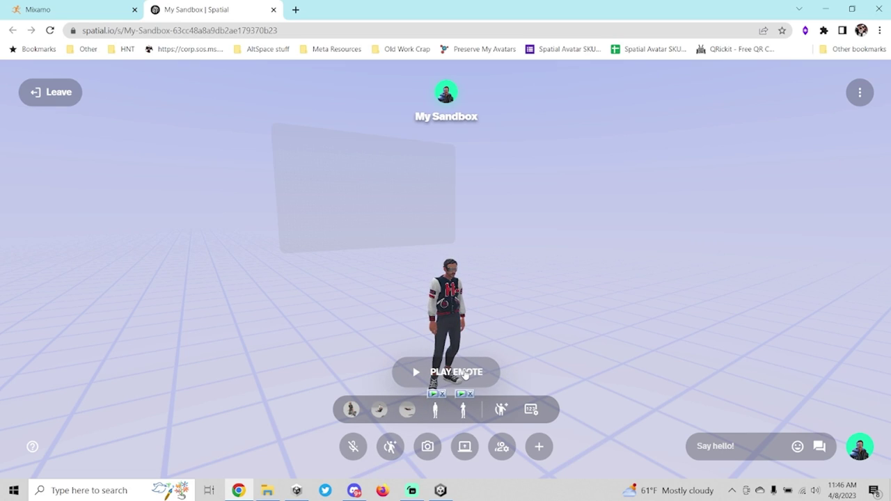
left_click(454, 373)
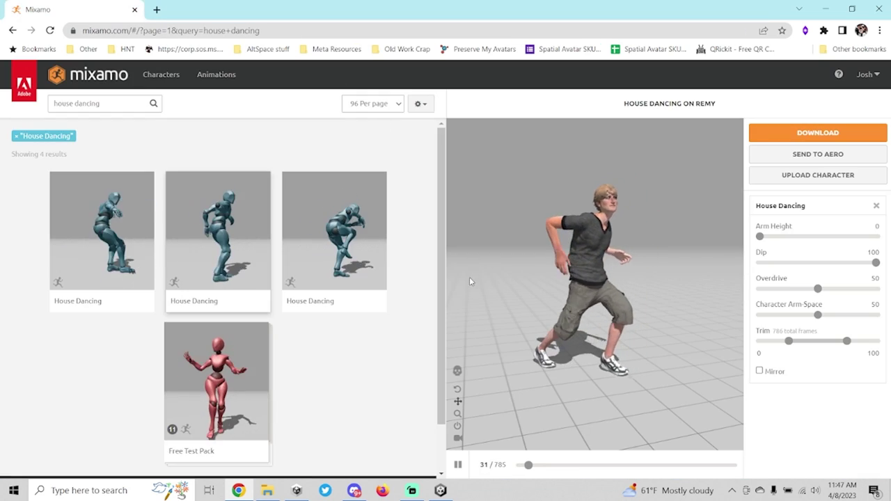
Publish the HouseDance package to Spatial, confirming it follows community guidelines.
key("alt+Tab")
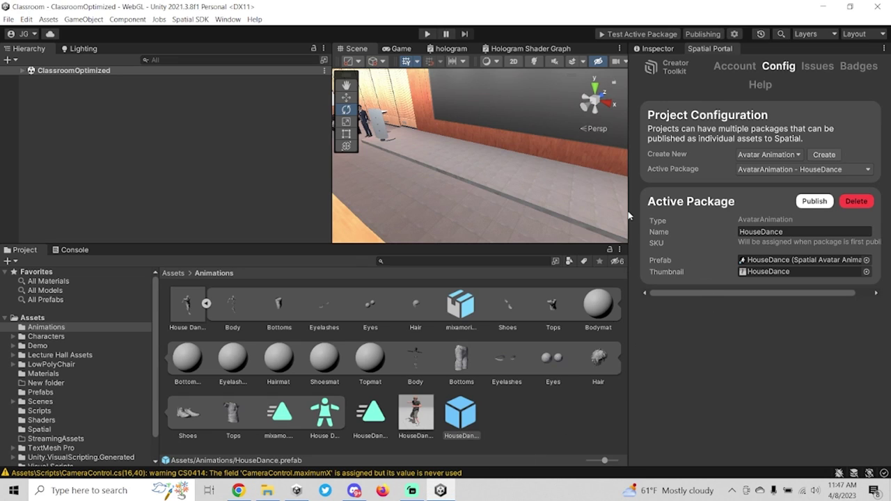
left_click(814, 201)
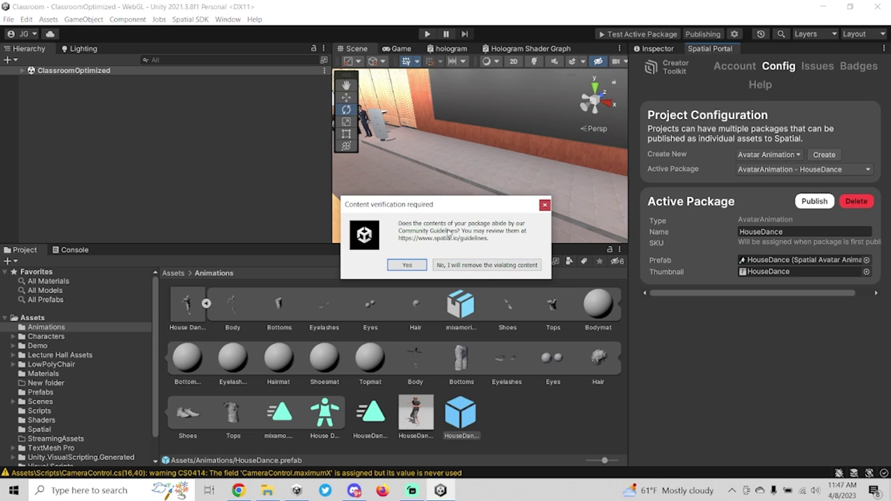
left_click_drag(473, 211, 473, 227)
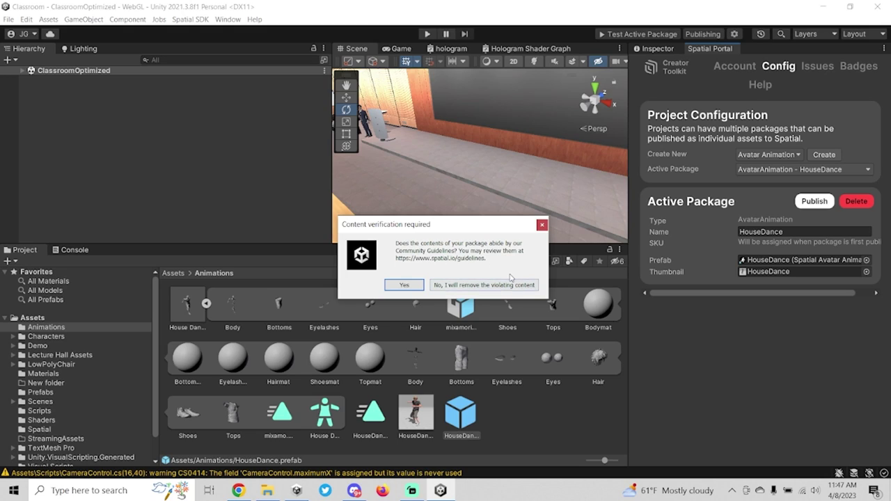
left_click(405, 284)
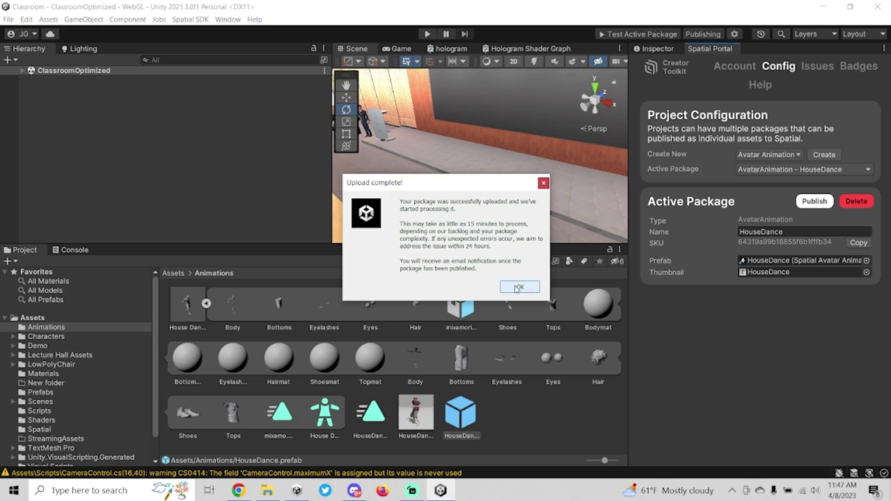
Dismiss the Upload complete! notice in Unity.
left_click(518, 287)
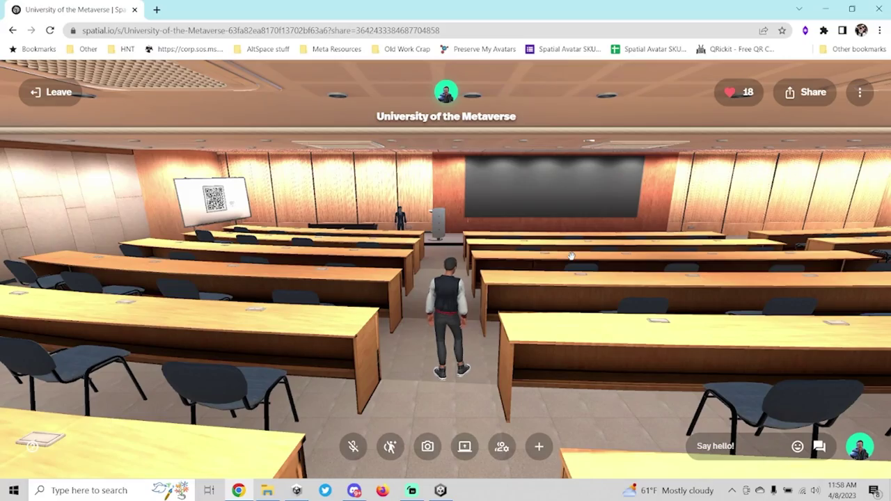
Walk the avatar down the aisle to a spot near the stage.
key("w")
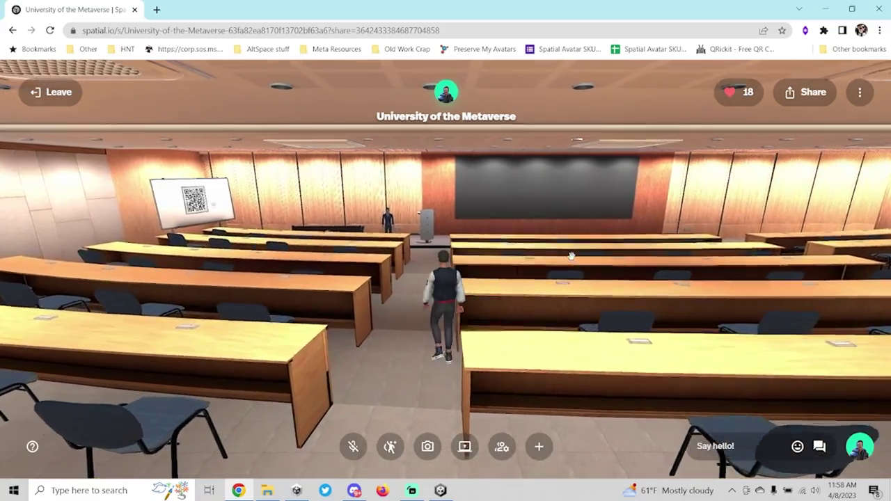
key("a")
key("ctrl+a")
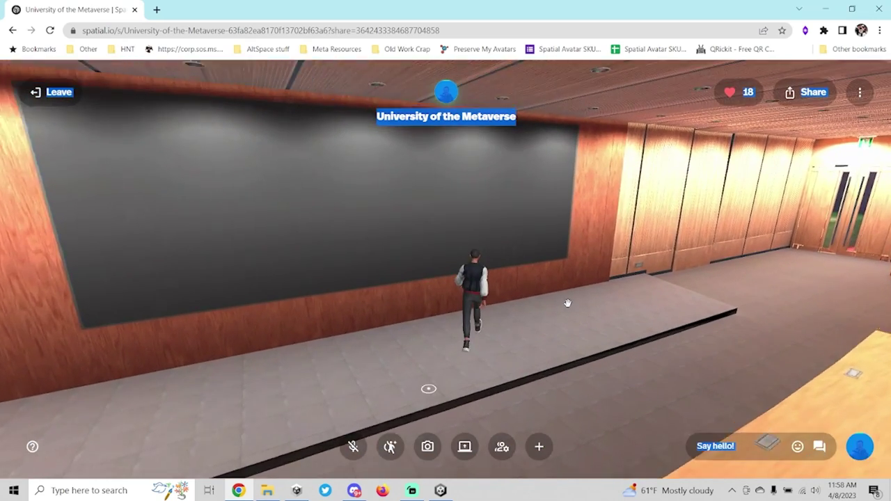
left_click(550, 339)
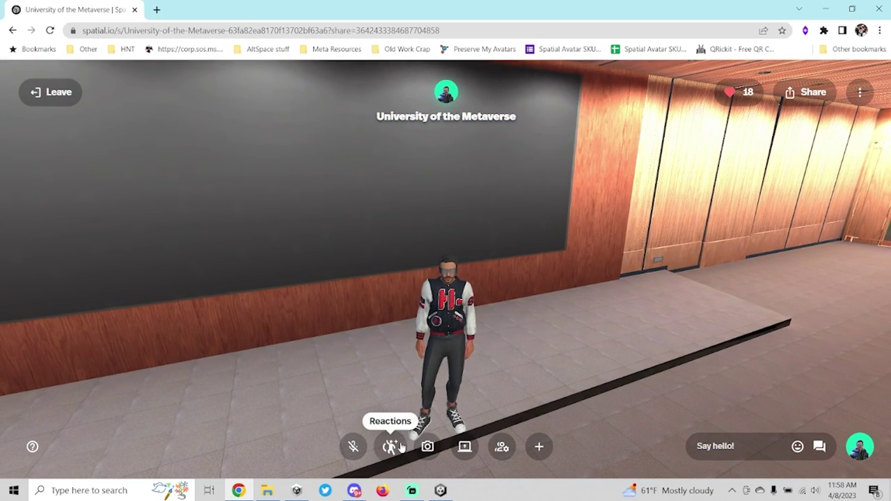
Play the HouseDance emote from the All Reactions list.
left_click(399, 447)
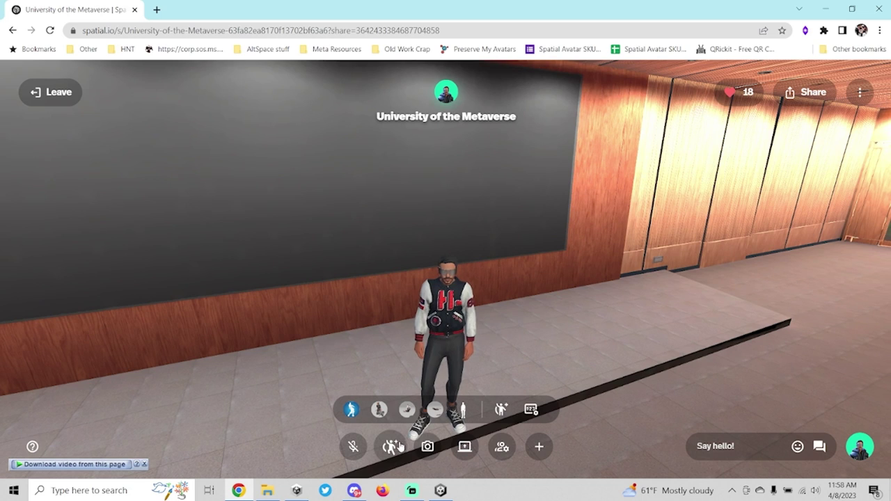
left_click(501, 409)
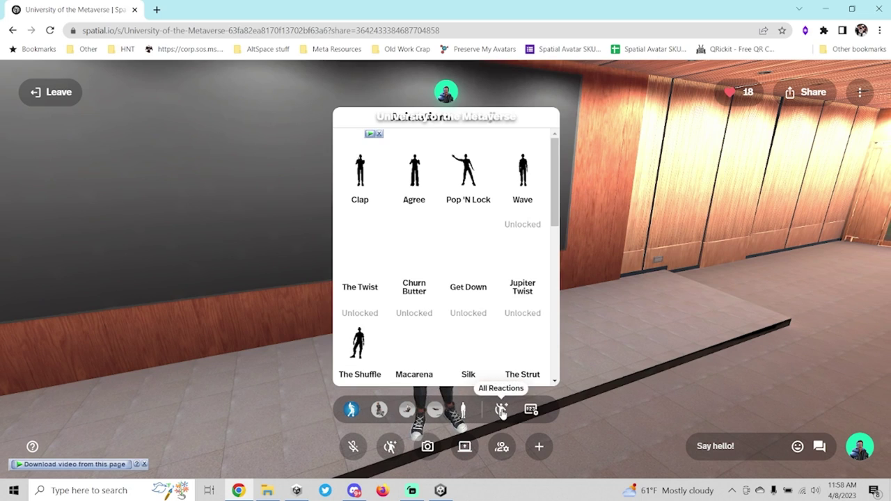
scroll(481, 245, "down", 5)
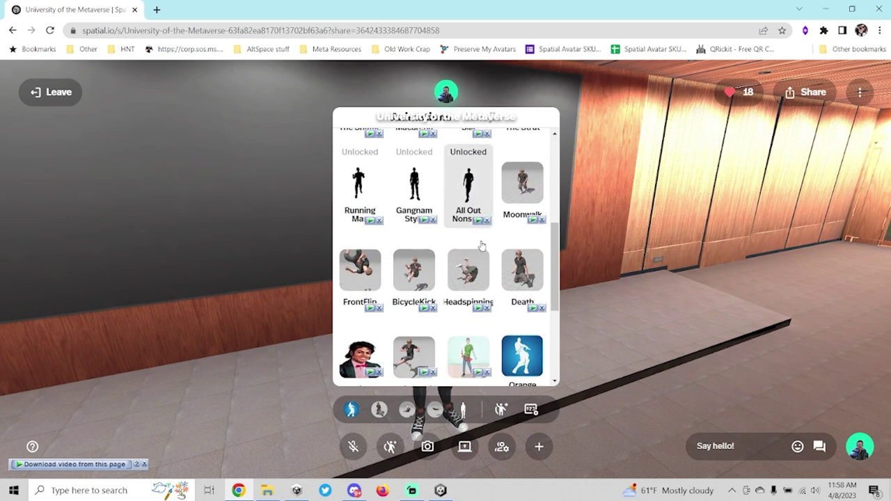
scroll(411, 149, "down", 1)
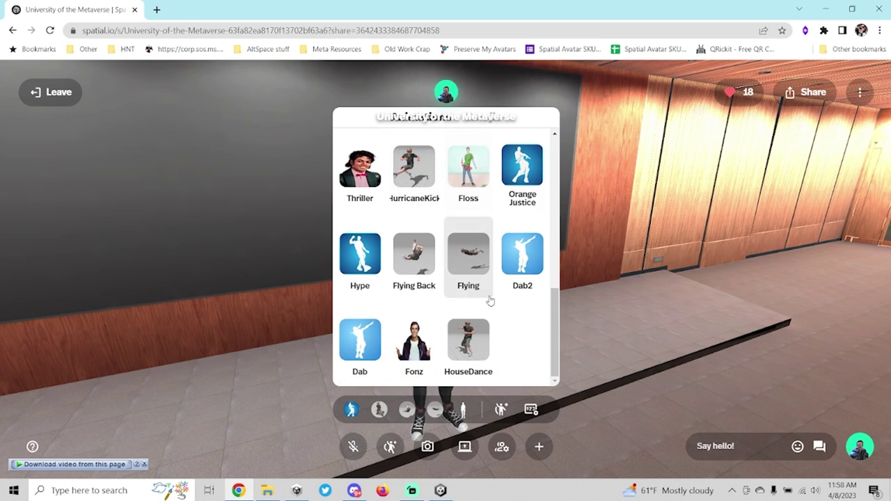
left_click(477, 348)
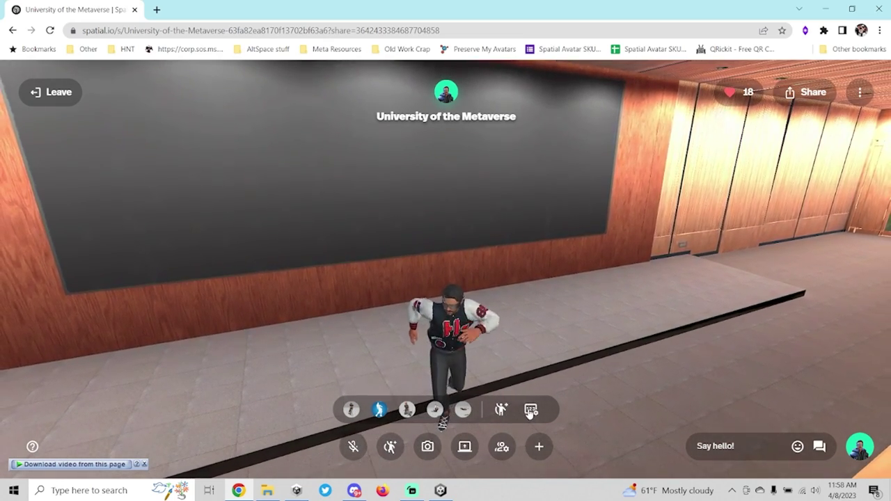
Edit the emote hotkeys and browse emote choices for slot 5.
left_click(531, 409)
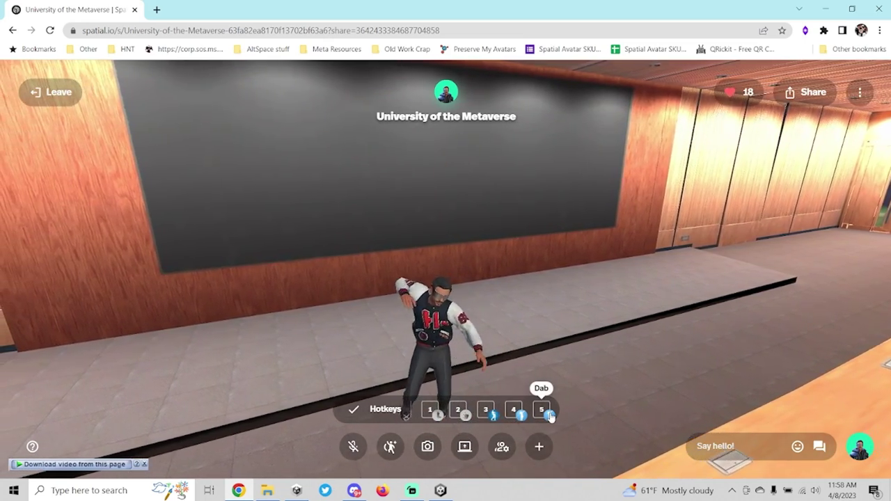
left_click(544, 411)
scroll(508, 320, "down", 6)
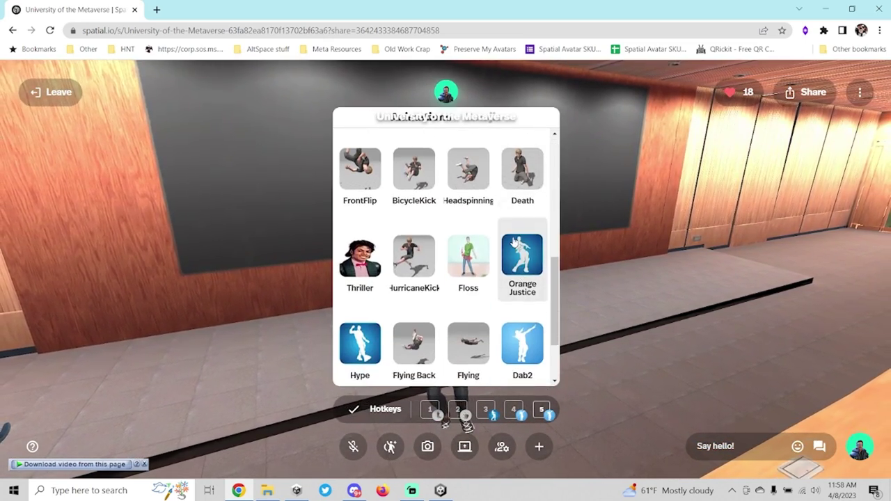
Walk the avatar onto the stage and start dancing with hotkey 5.
left_click_drag(508, 319, 407, 322)
key("w")
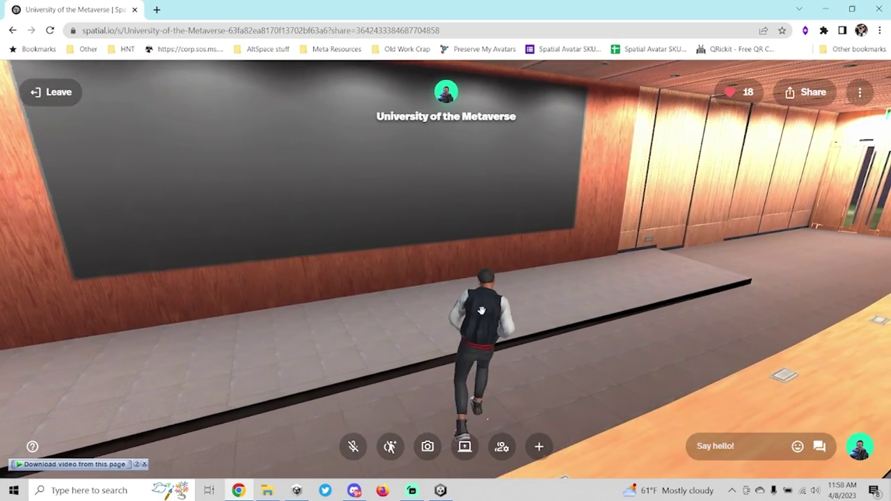
key("5")
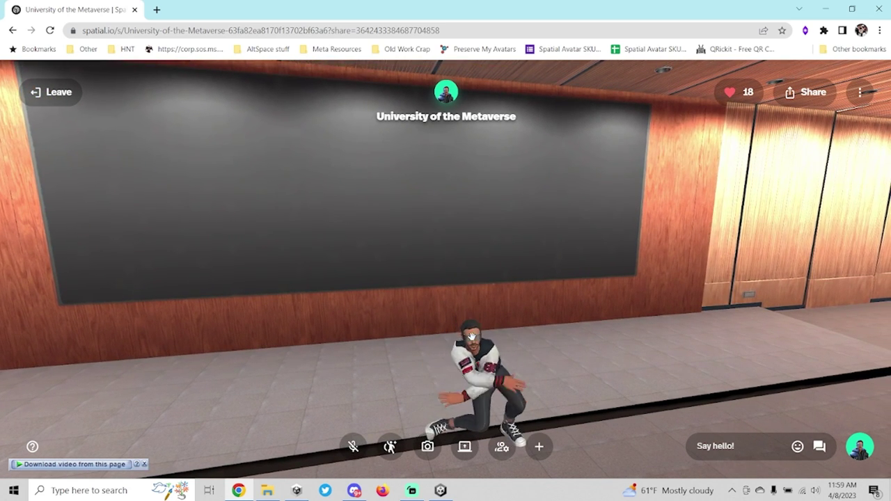
Stop the avatar's dance on stage and bring up the emote choices.
left_click(390, 446)
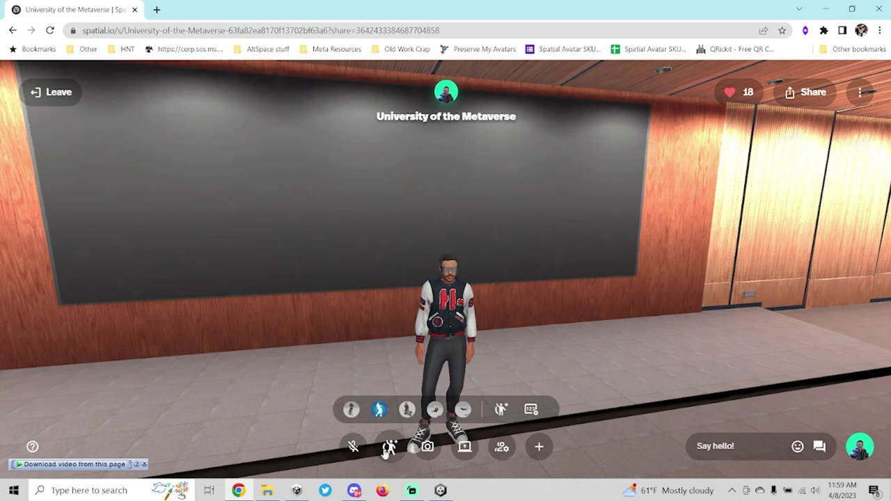